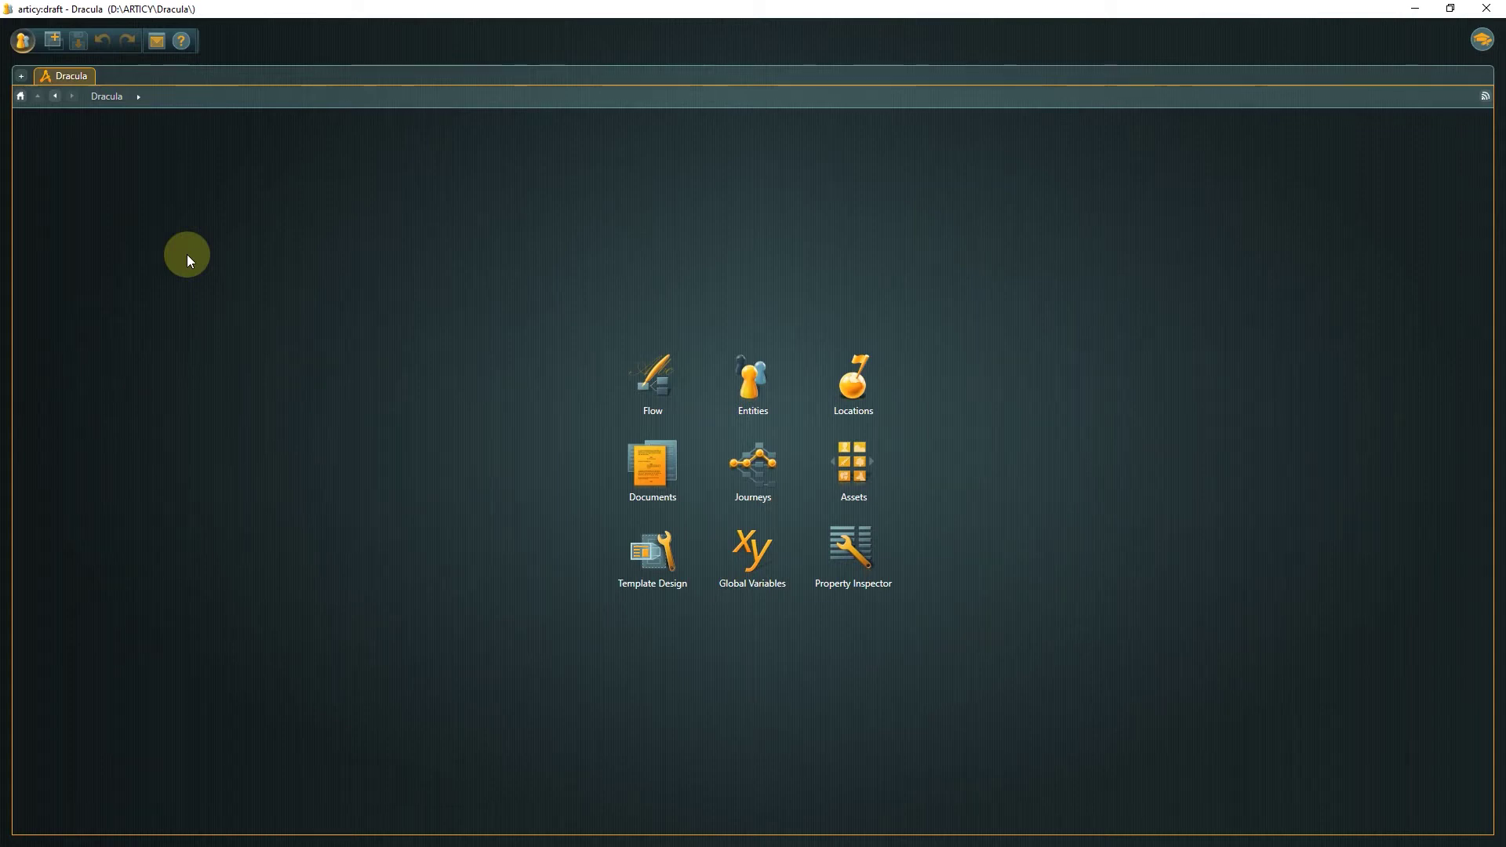
Open Export options for a .docx export of the whole Dracula project to Dracula_word.docx.
click(24, 41)
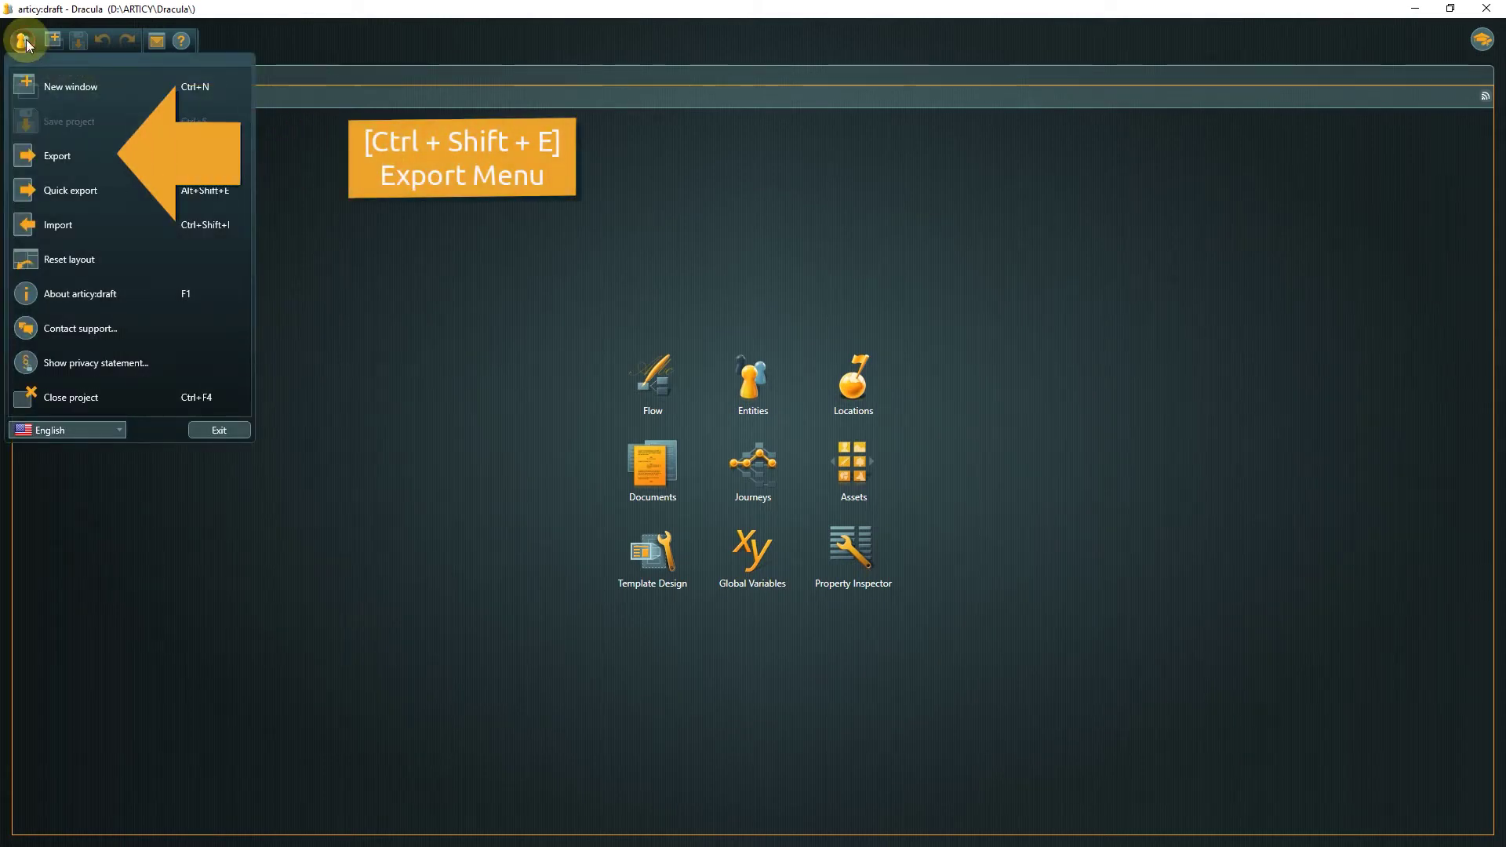
click(91, 157)
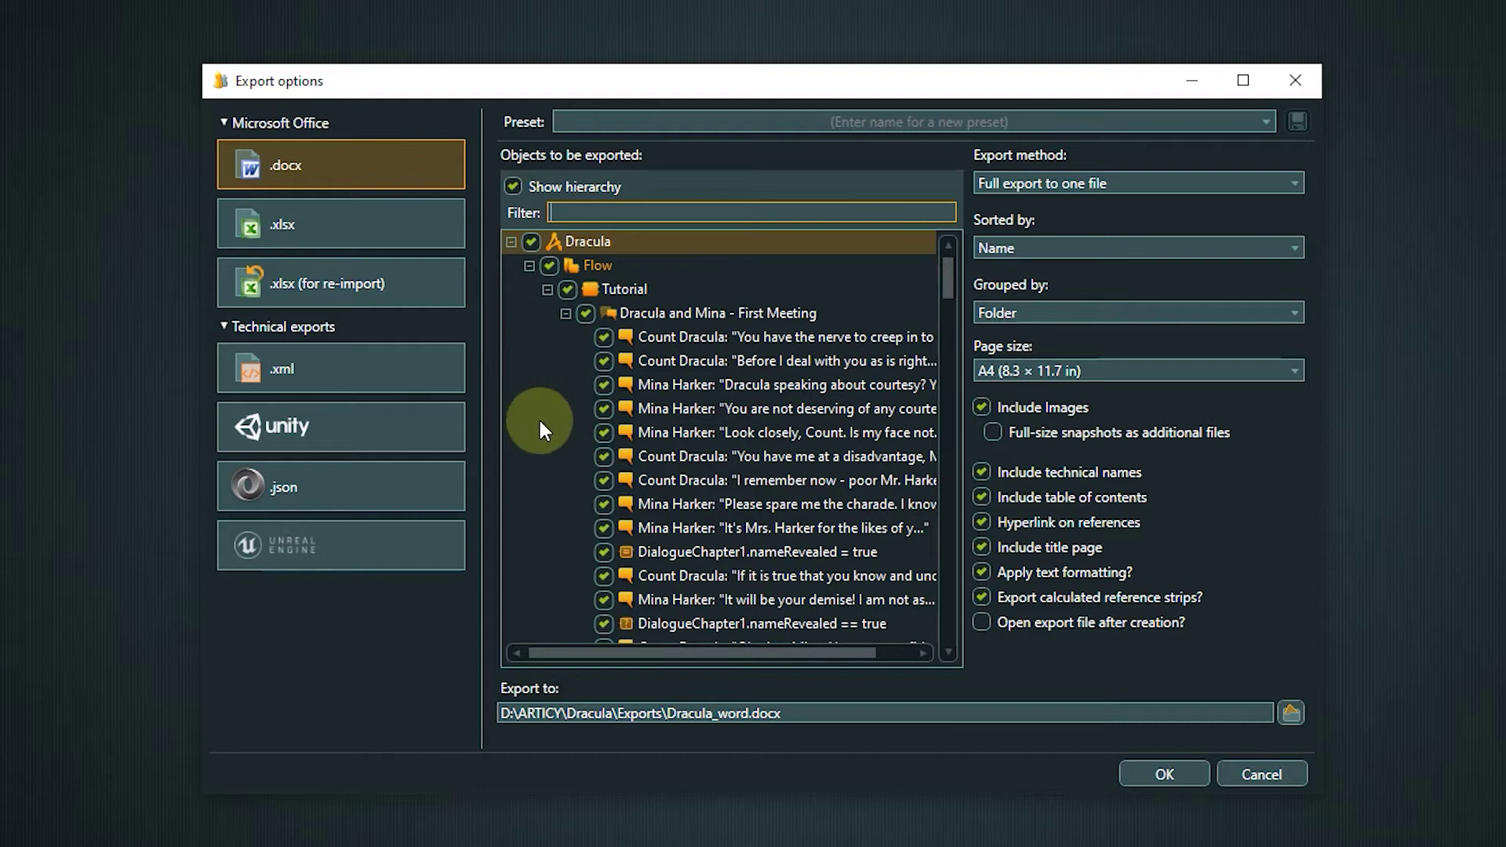
Exclude the Flow and the Final entities from the .docx export, collapsing both branches.
scroll(543, 421, down, 1)
scroll(543, 422, down, 1)
scroll(543, 422, up, 2)
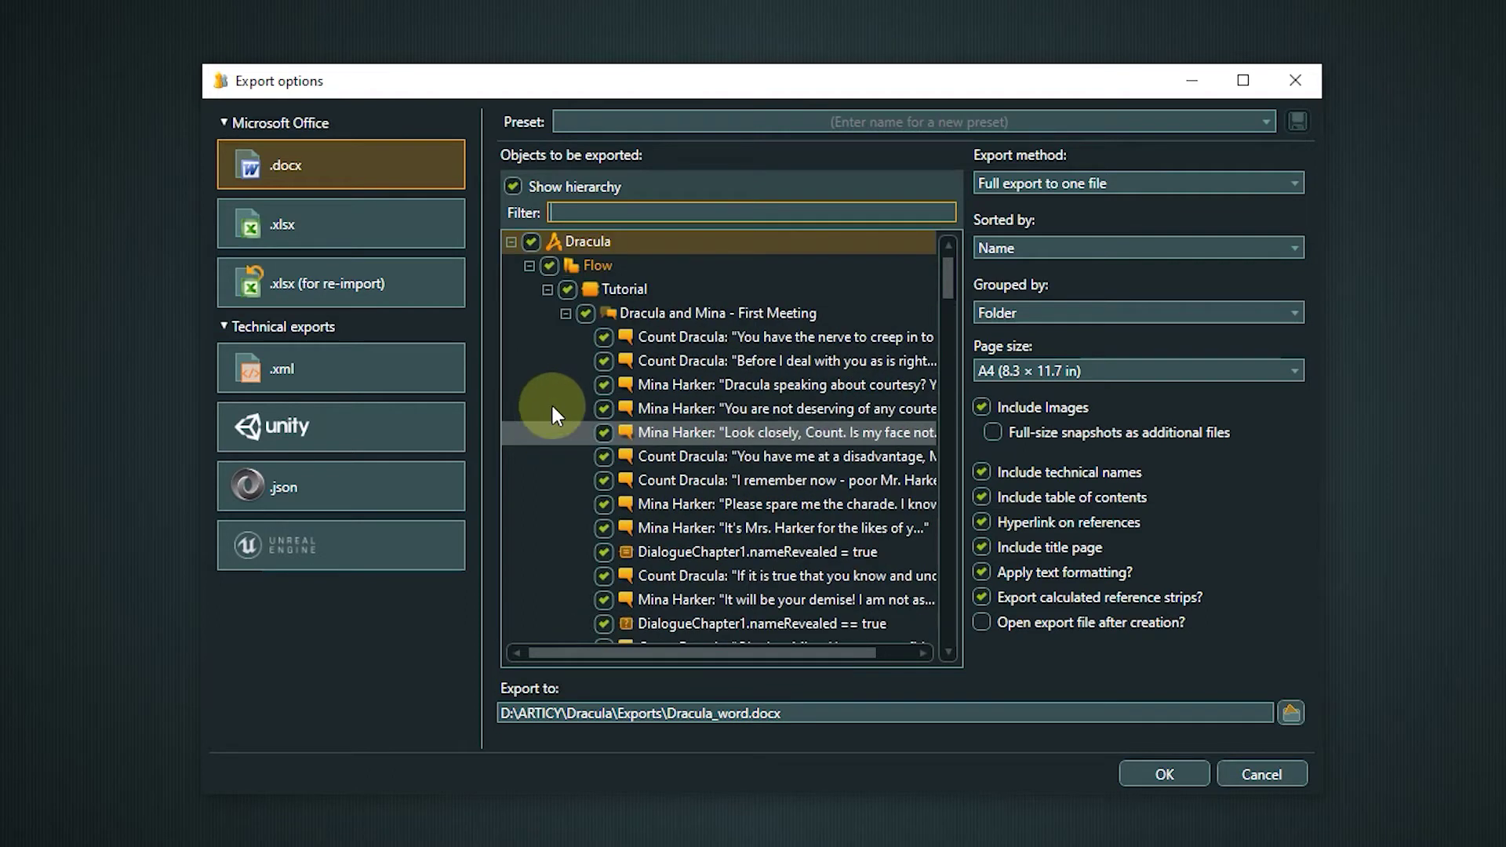
click(549, 266)
click(532, 266)
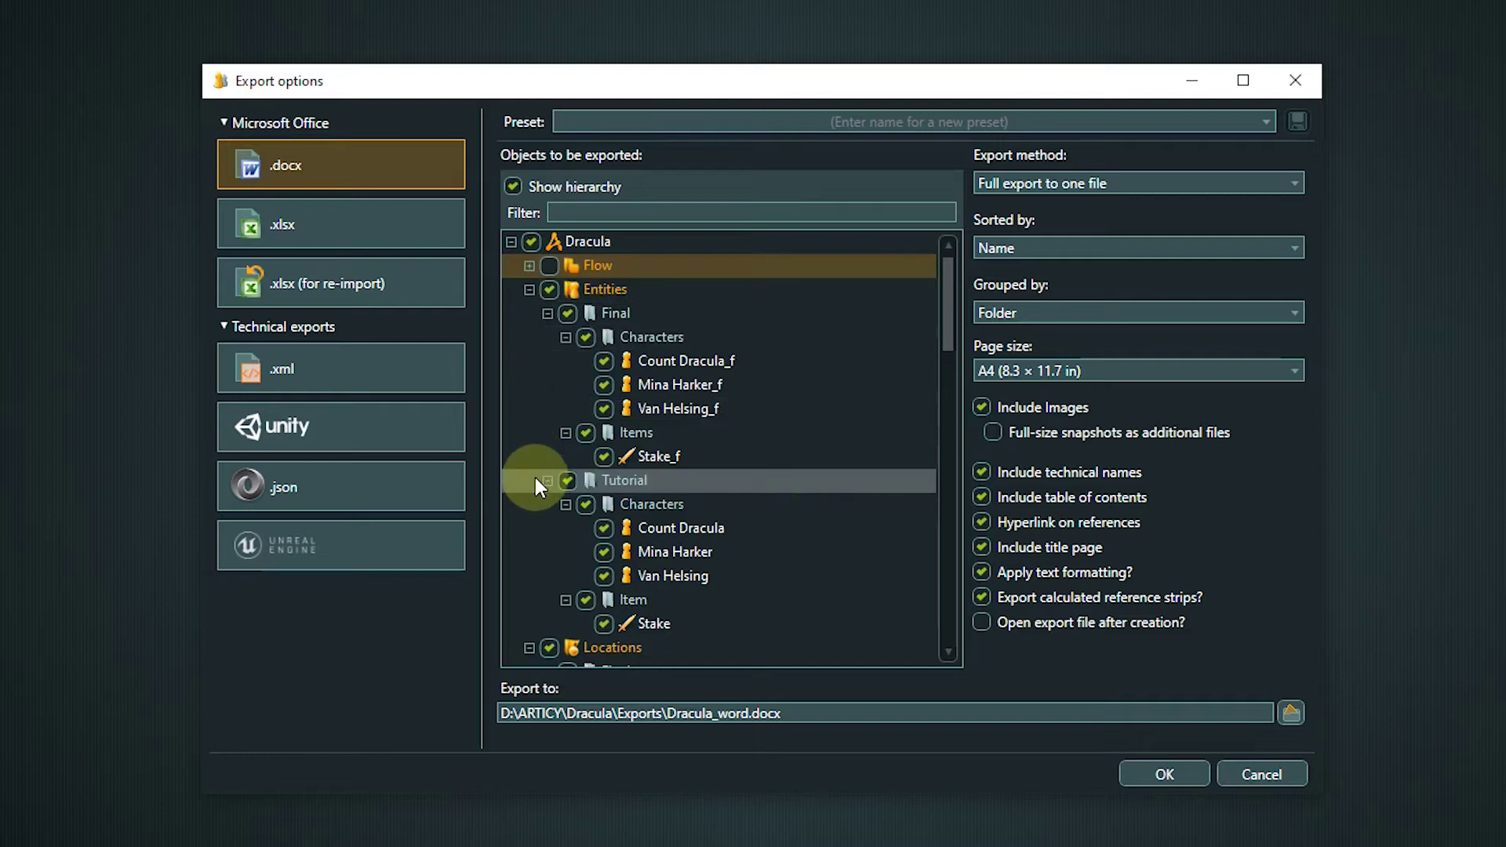
click(566, 314)
click(548, 313)
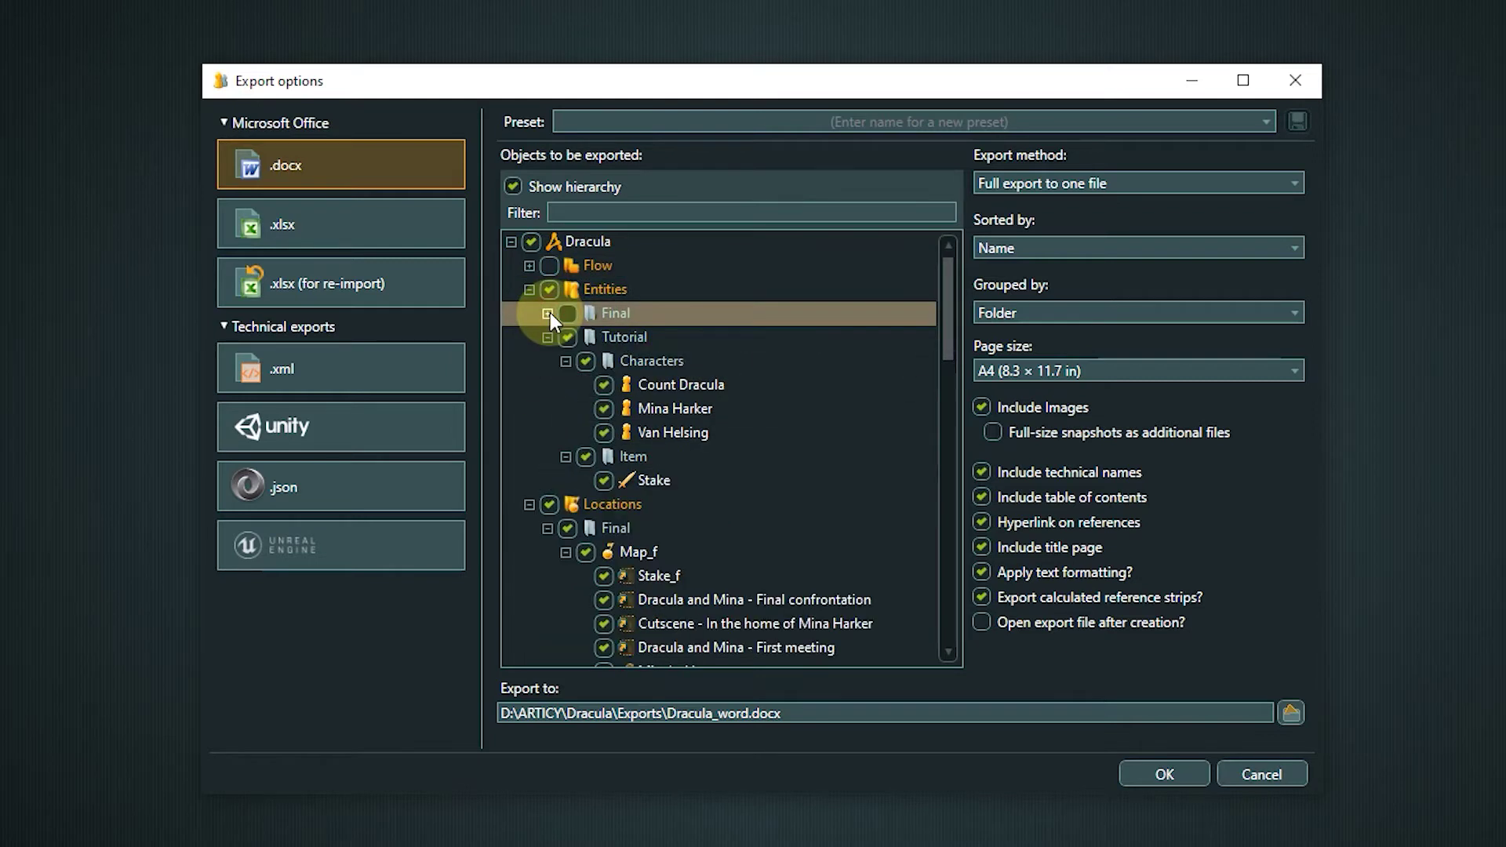
Exclude Locations and Documents too, collapsing them, and select the Assets folder.
click(548, 506)
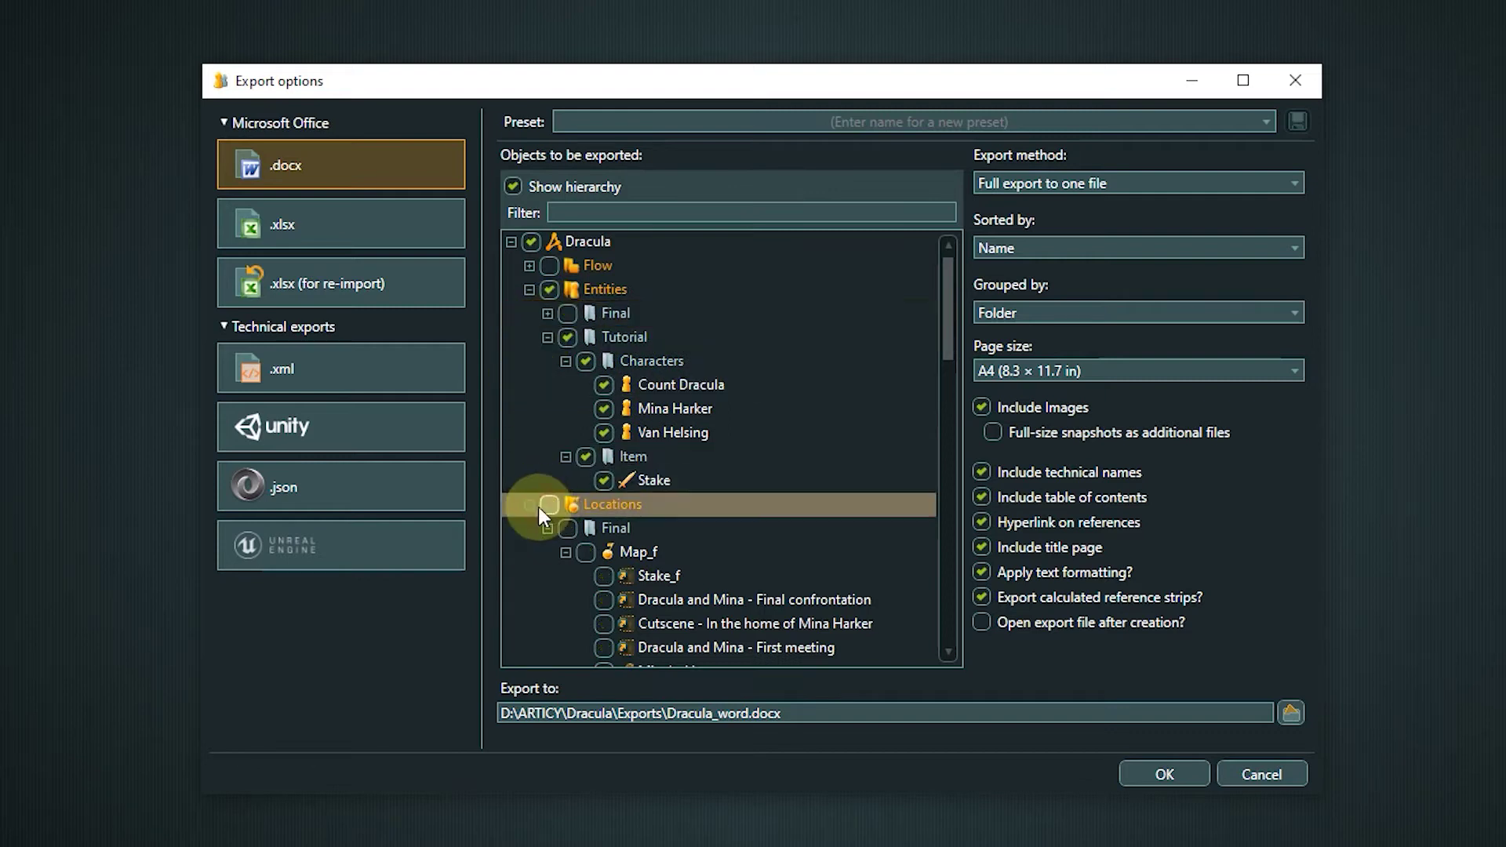
click(531, 504)
scroll(535, 498, down, 1)
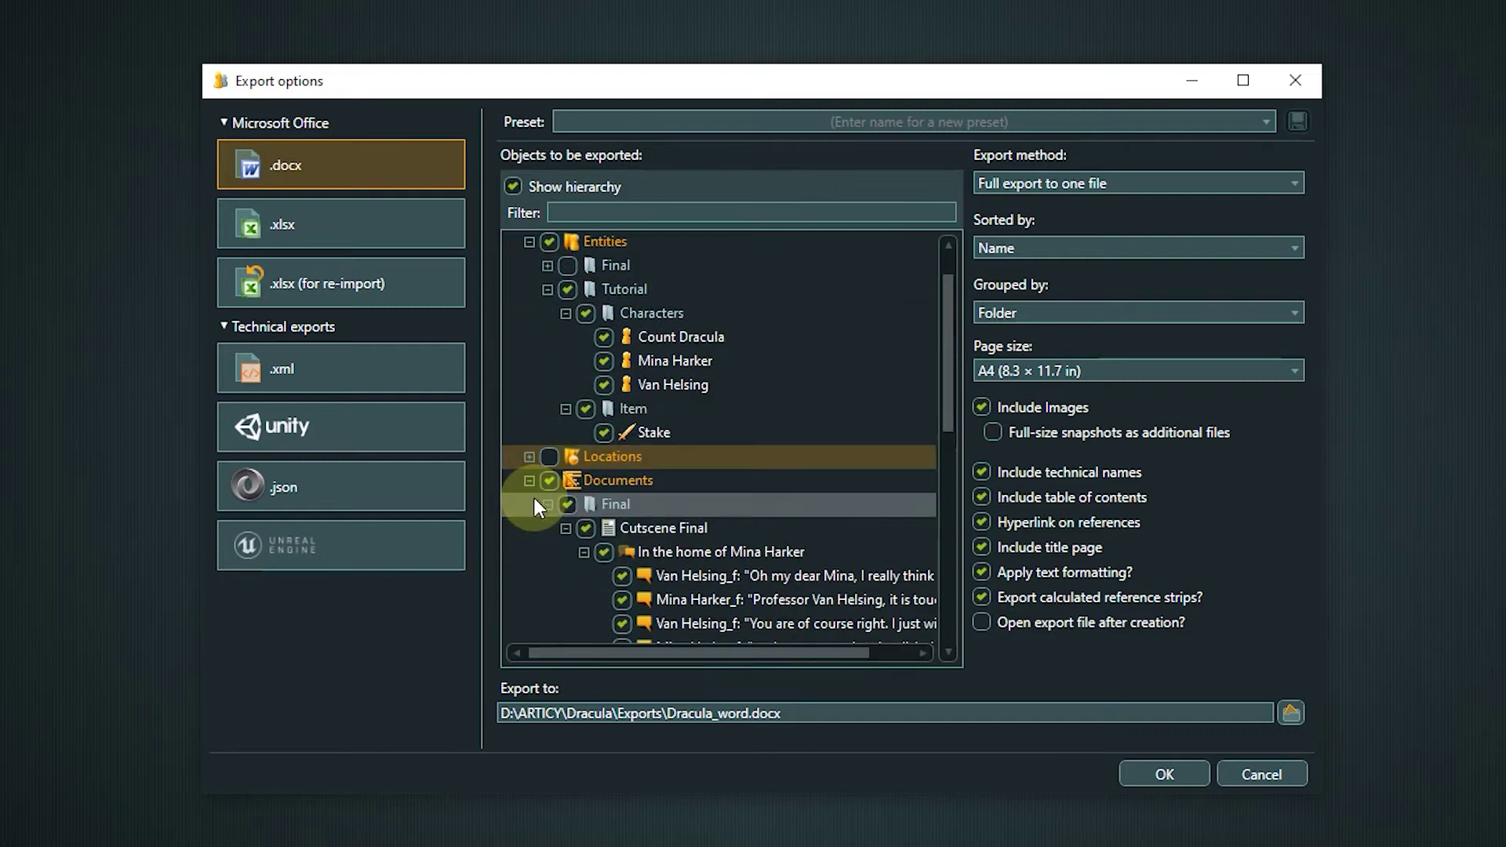
click(548, 480)
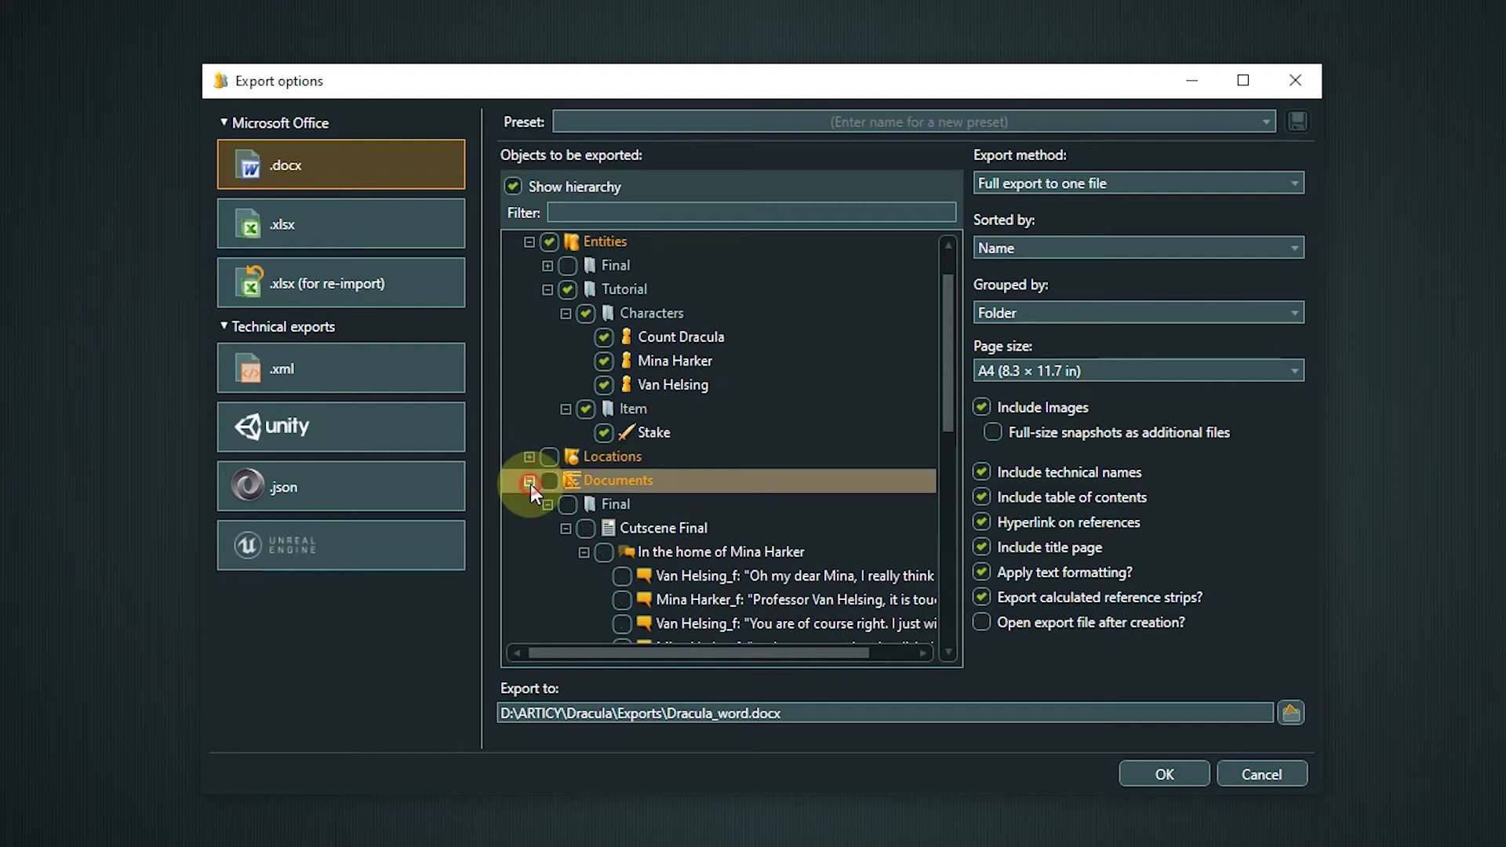
click(530, 482)
click(532, 506)
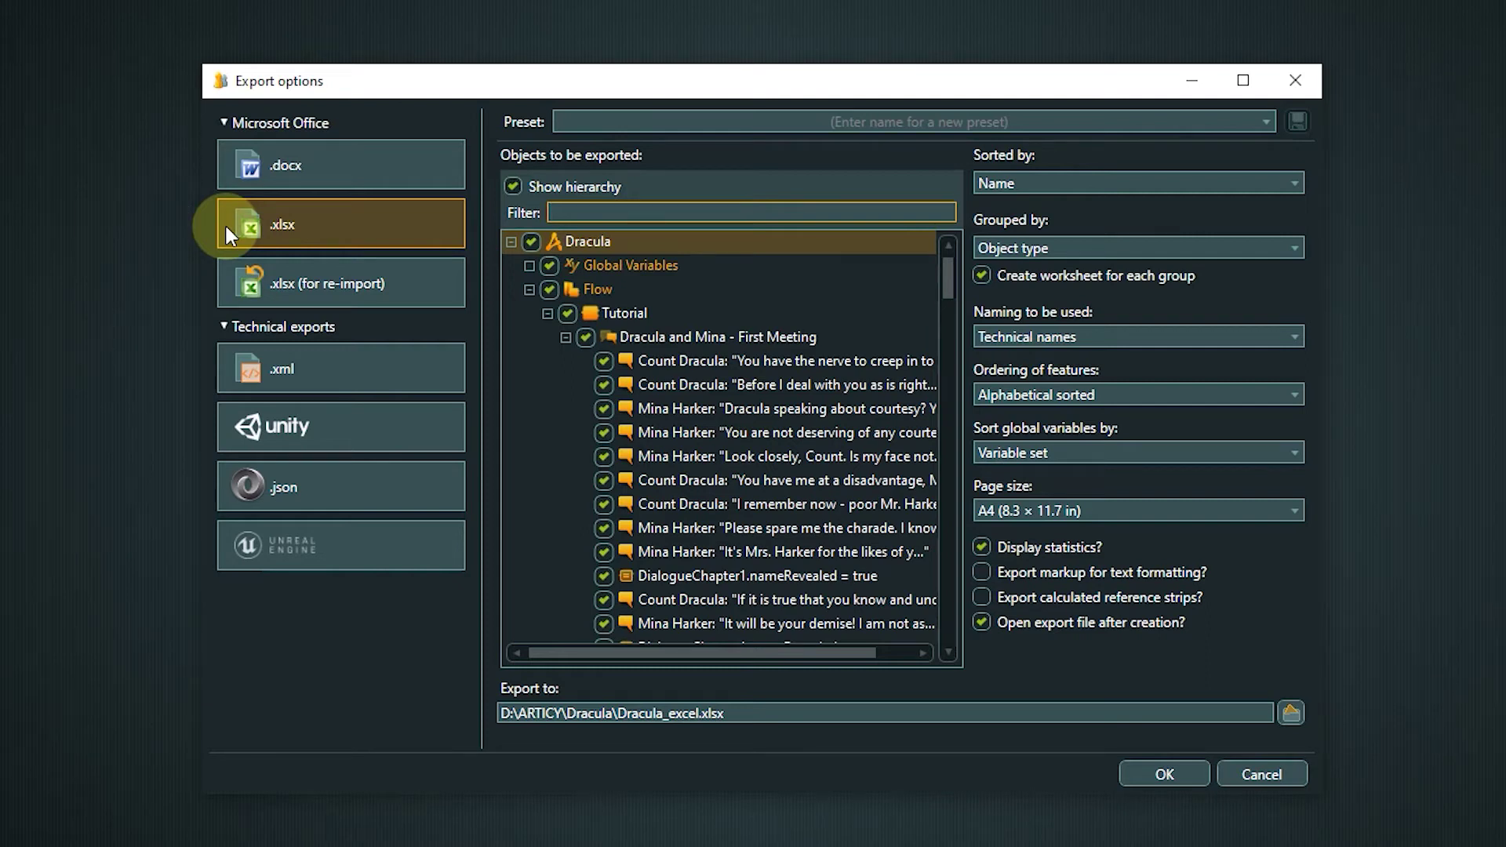
Leave Global Variables out of the .xlsx export and collapse the Flow branch.
click(549, 265)
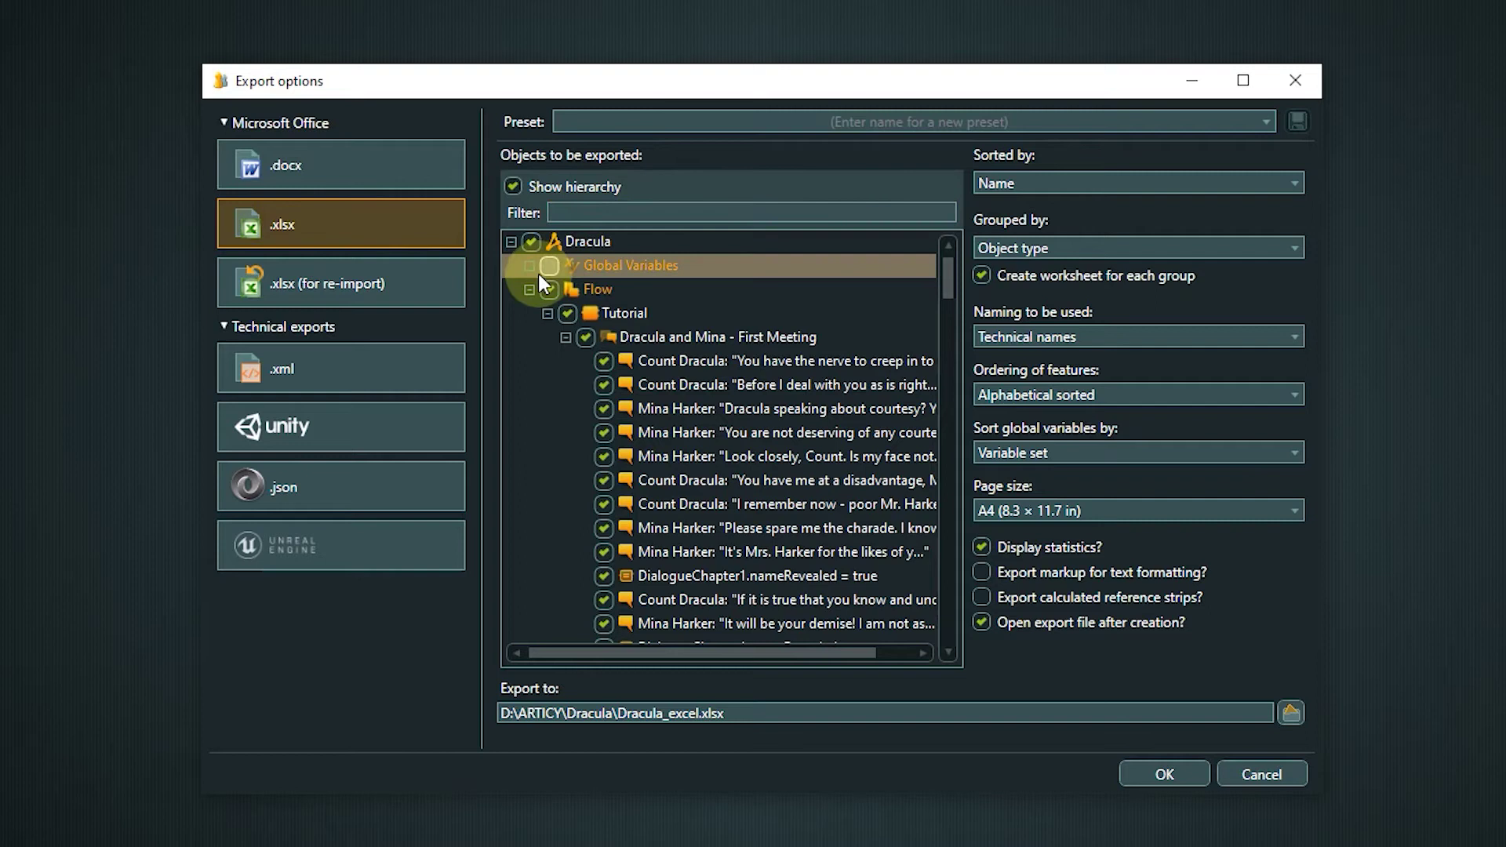
click(529, 290)
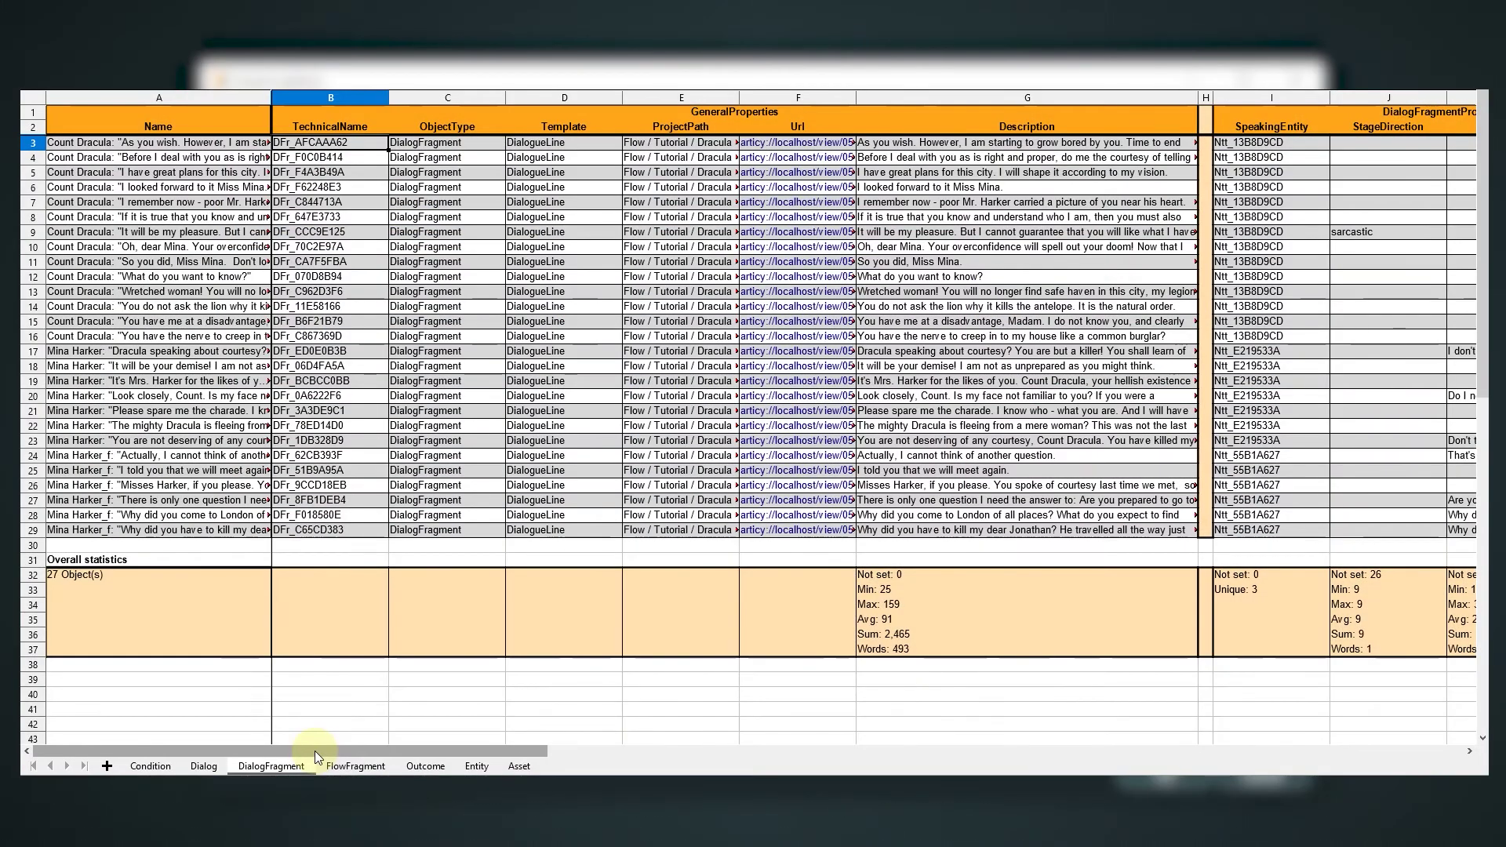
Correct cell G31's MenuText from 'krill' to 'Why did you kill my husband?'.
drag(313, 751, 577, 770)
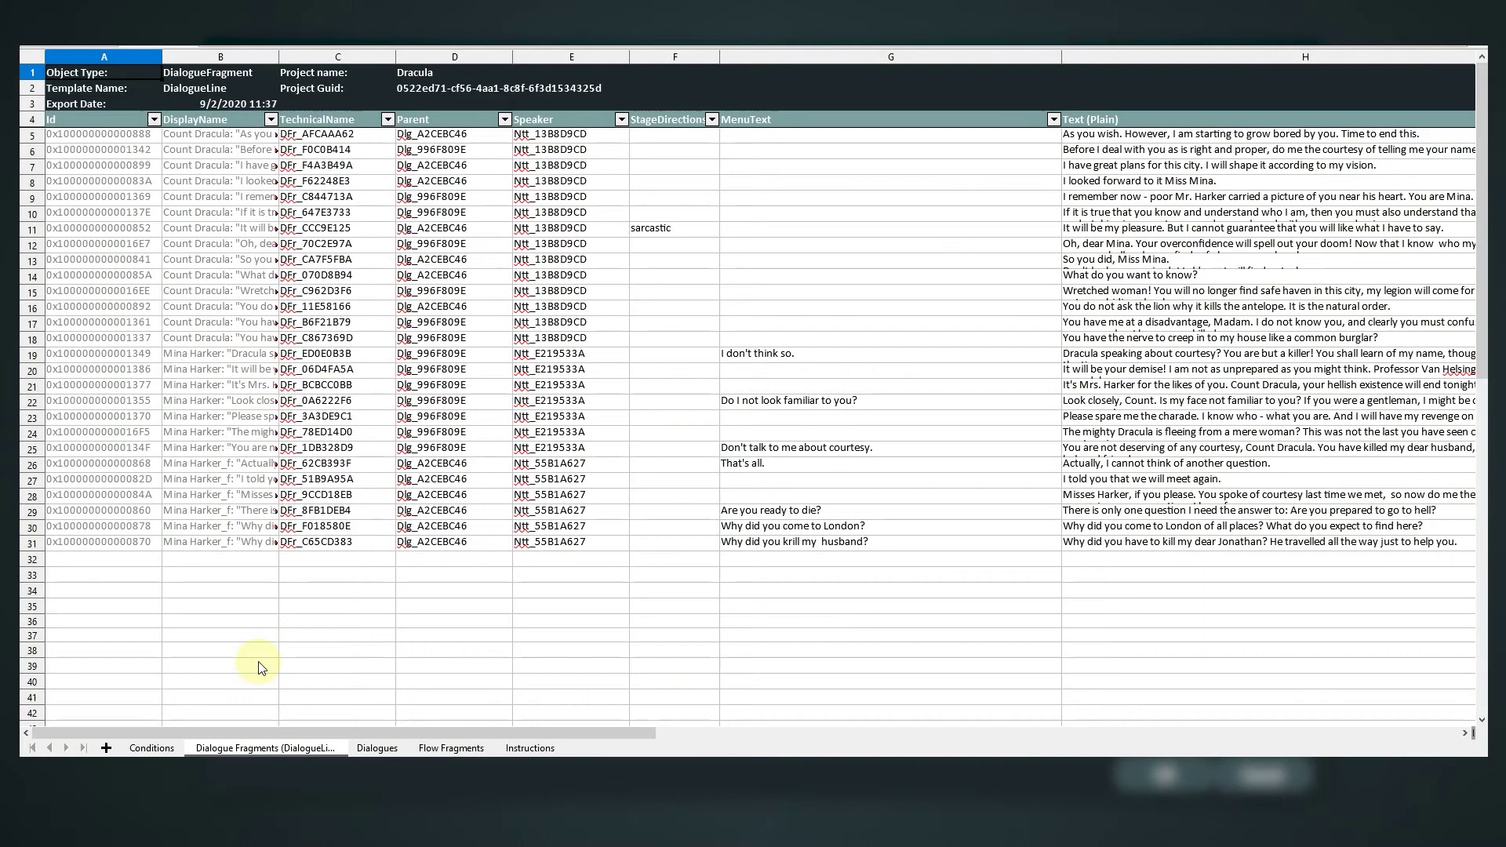
click(787, 547)
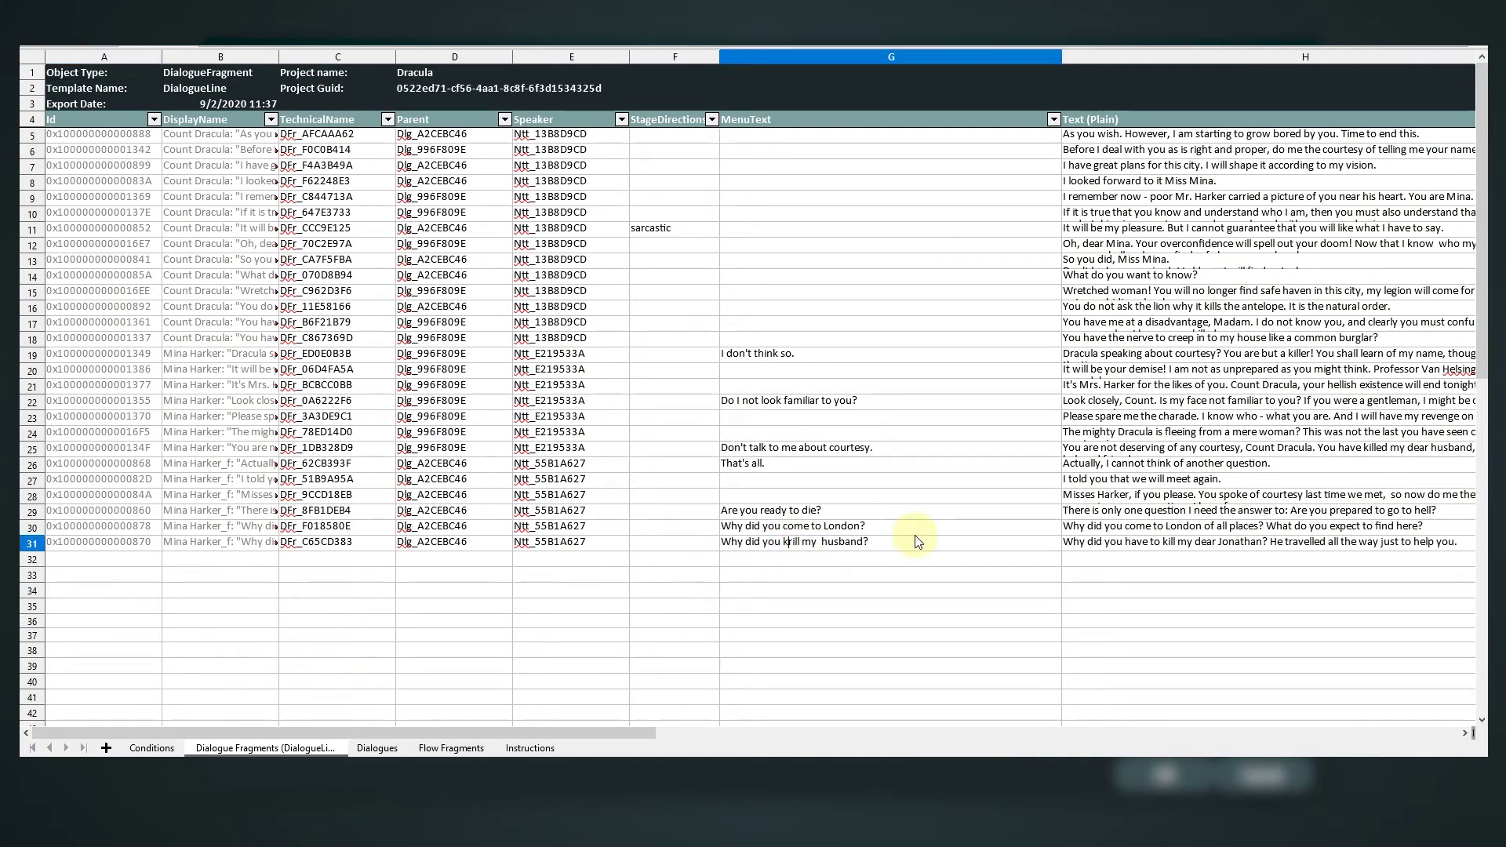
key(Delete)
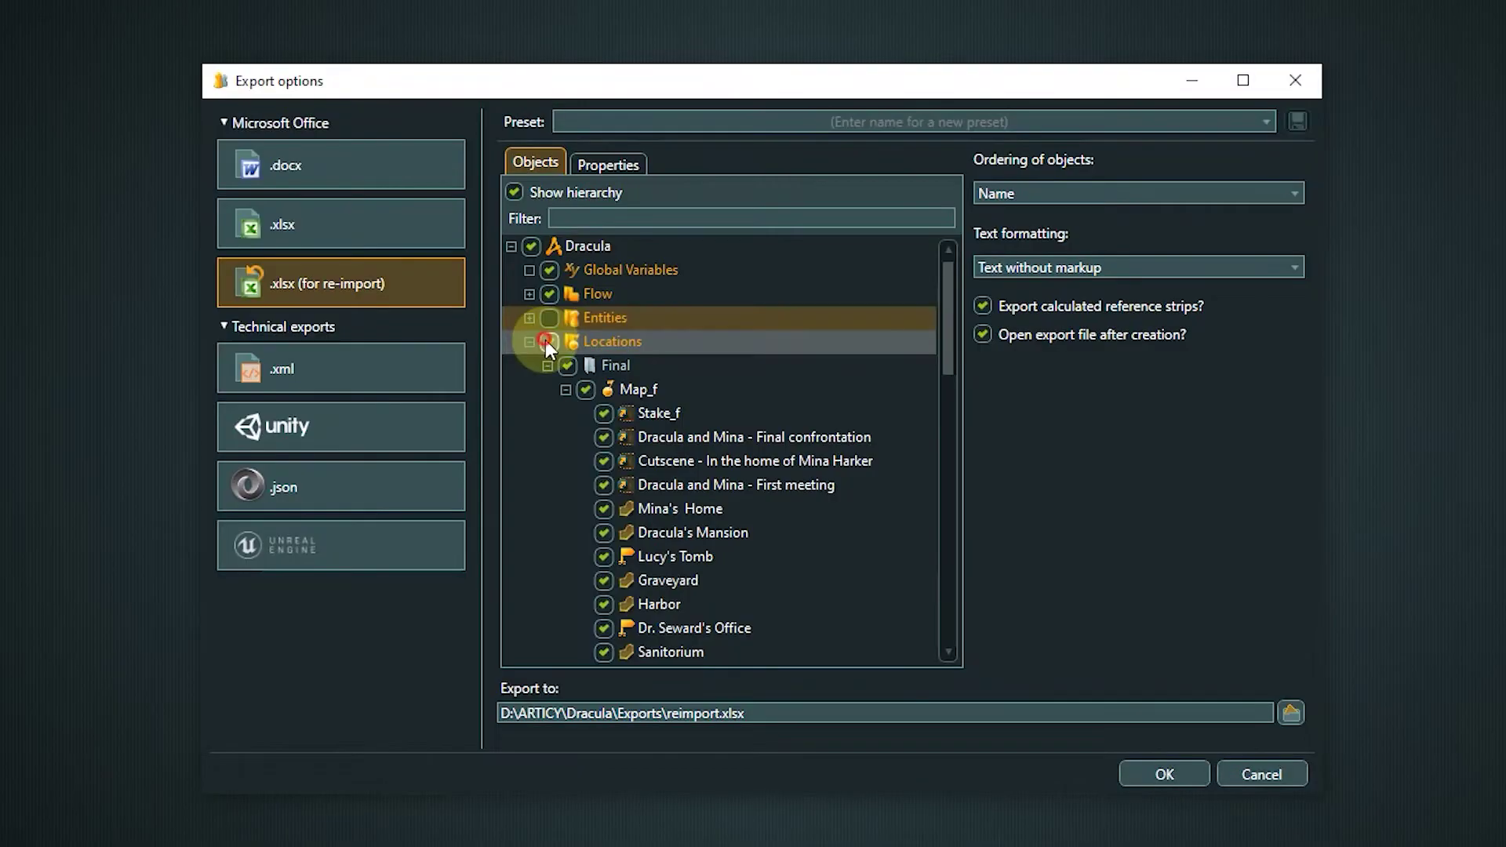
Exclude Assets from the re-import export, collapsing the Locations, Documents and Assets folders.
click(527, 343)
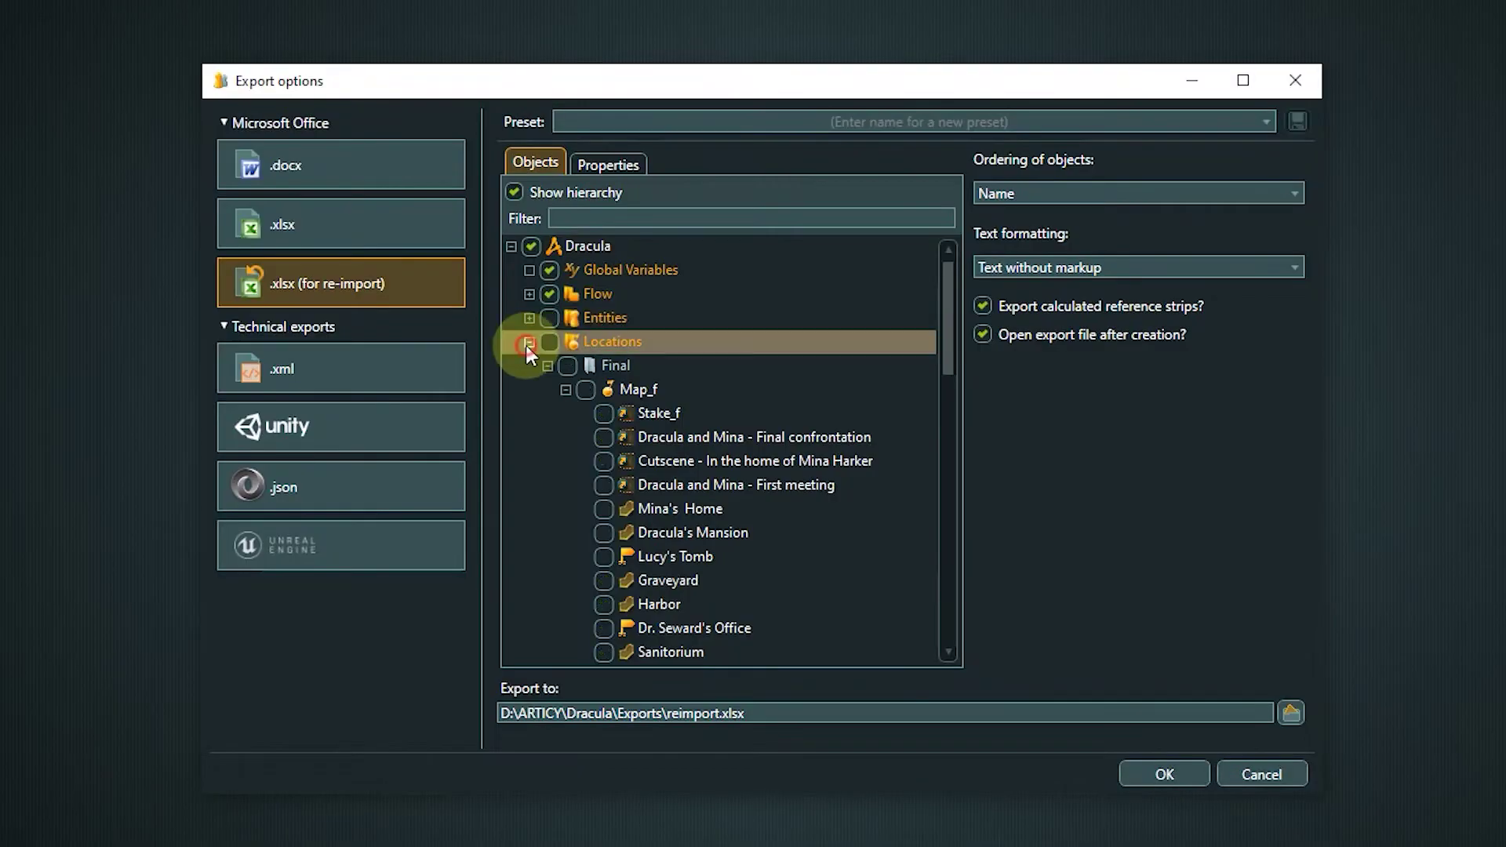
click(546, 363)
click(527, 365)
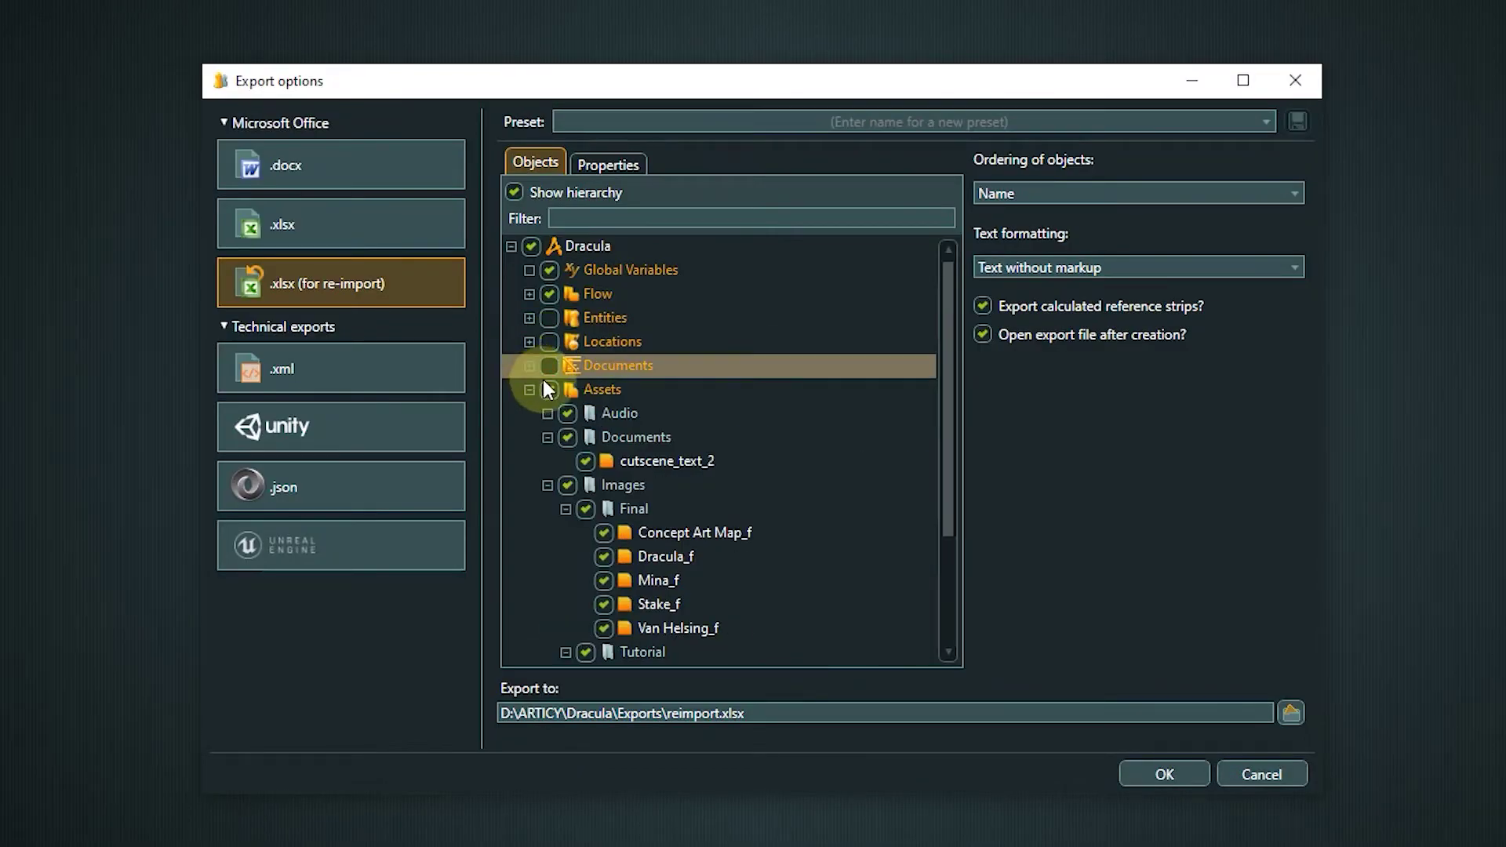
click(548, 389)
click(527, 391)
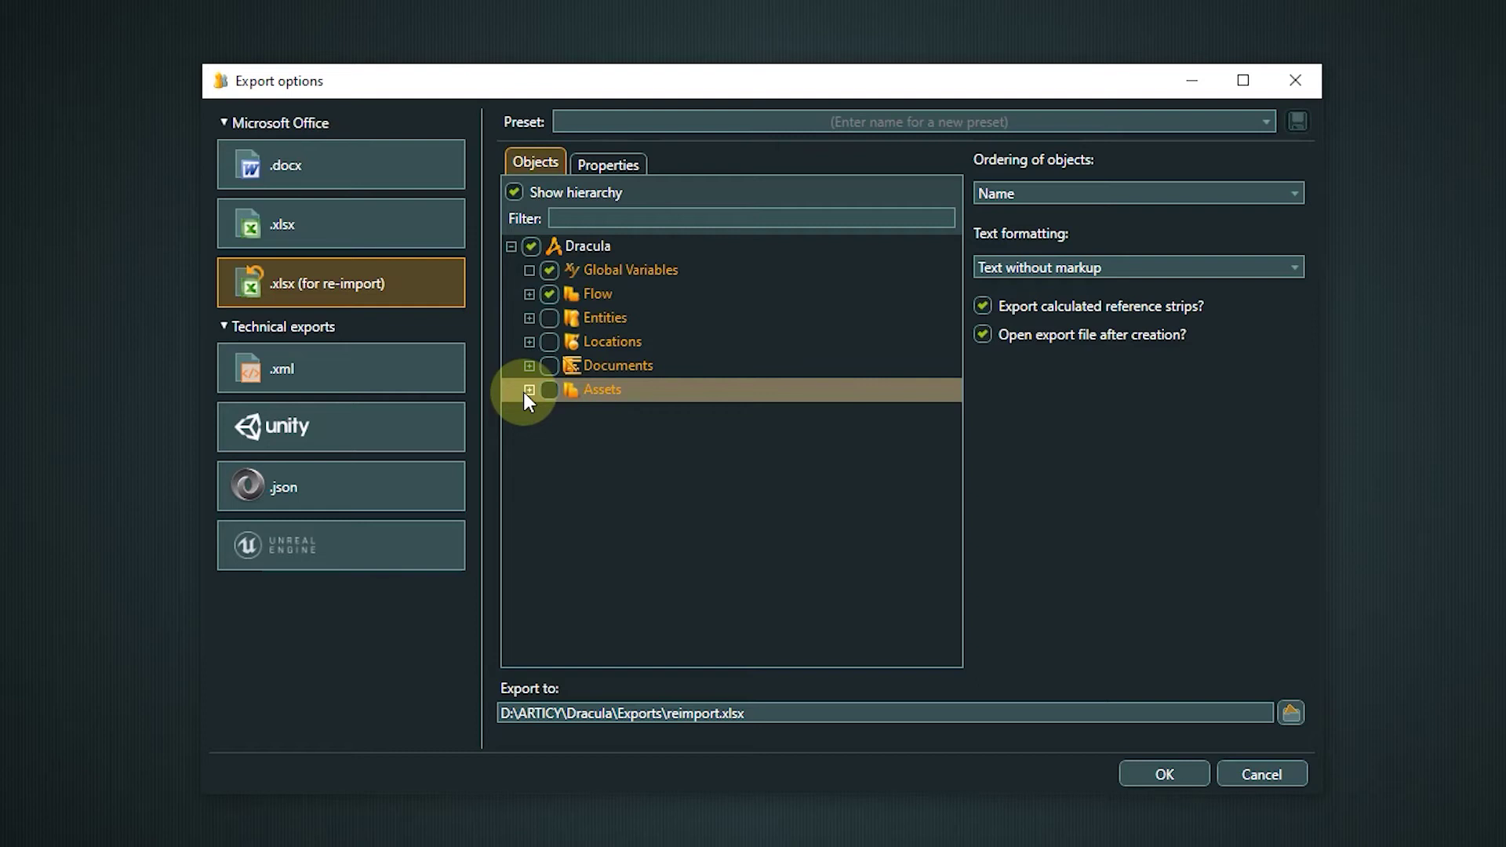
Include the Dialogue Fragments' StageDirections property in the exported properties.
click(625, 165)
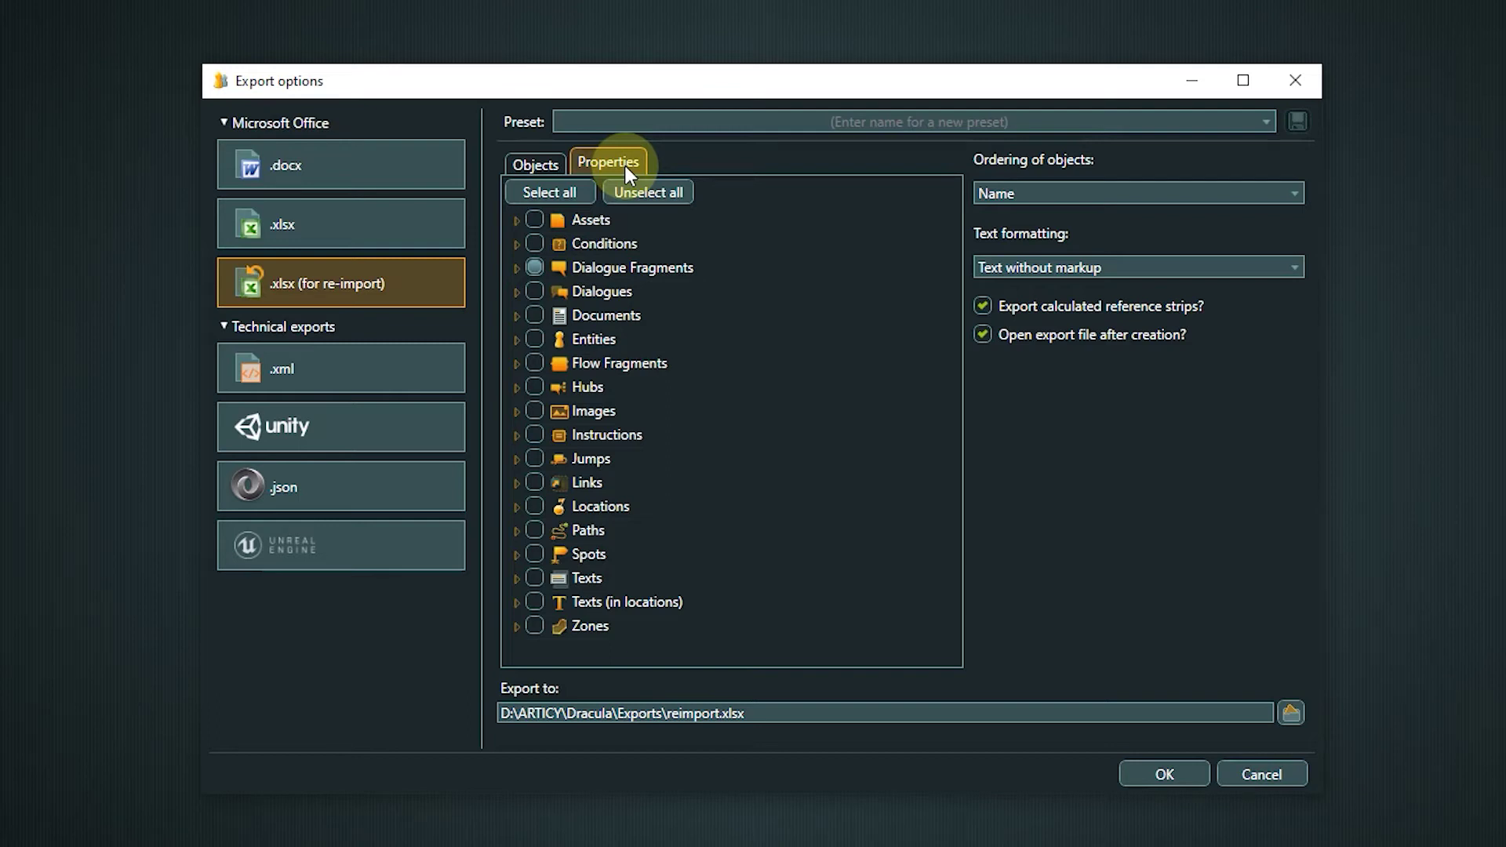
click(517, 268)
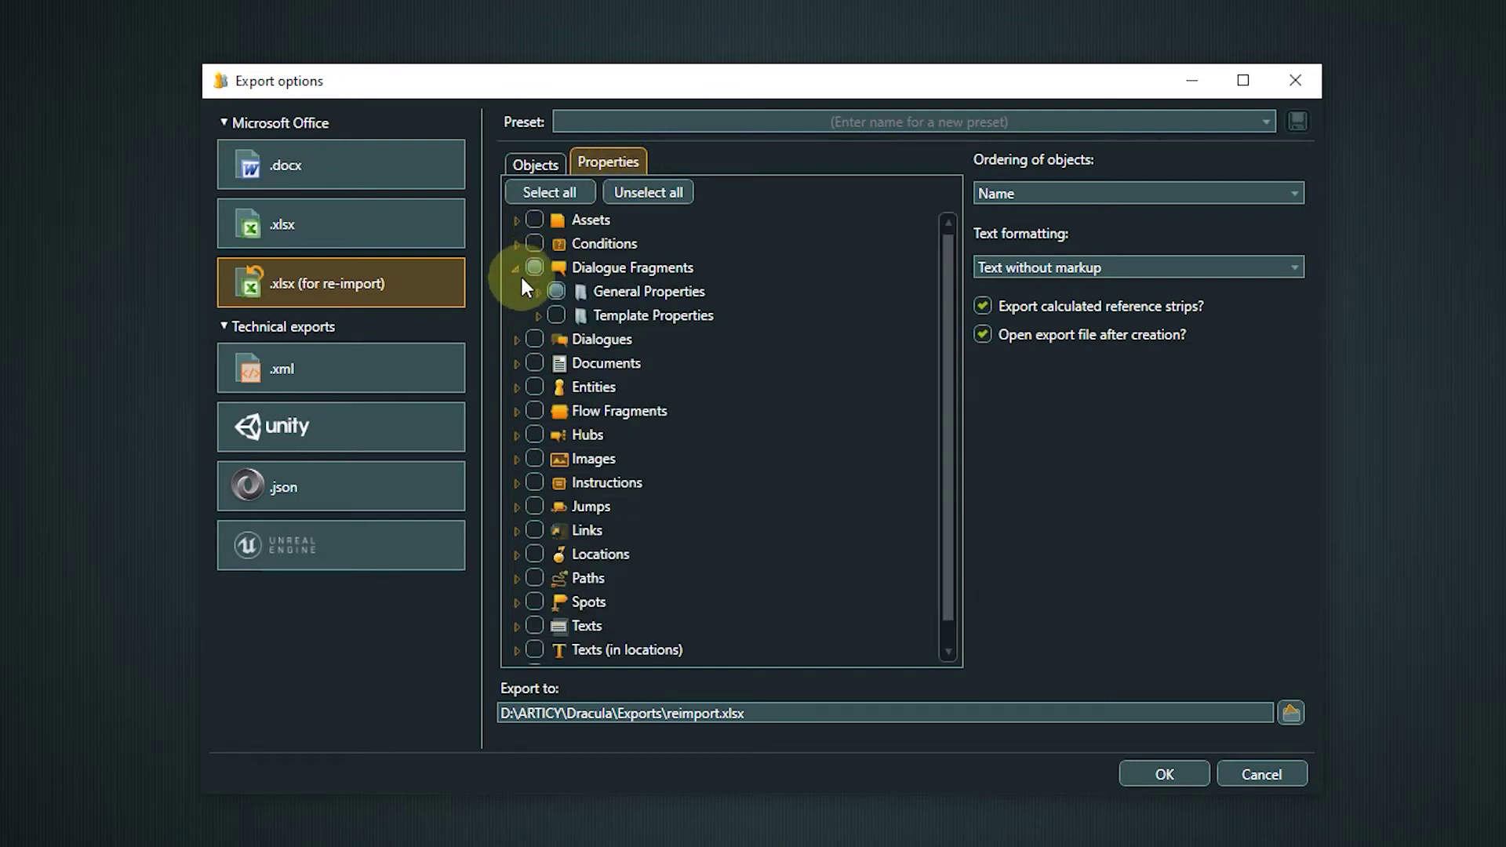
click(537, 292)
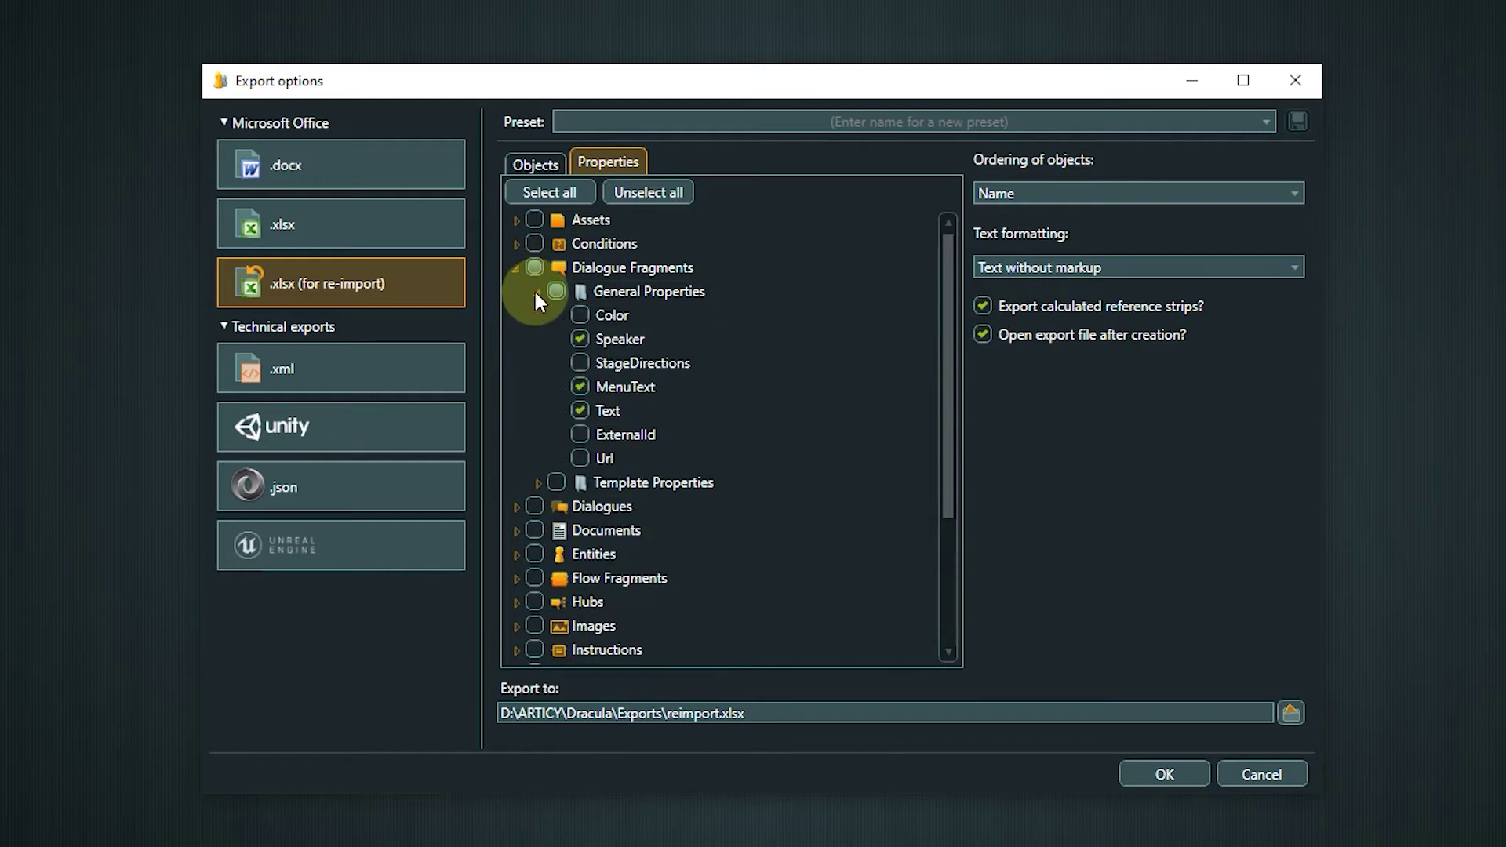
click(579, 364)
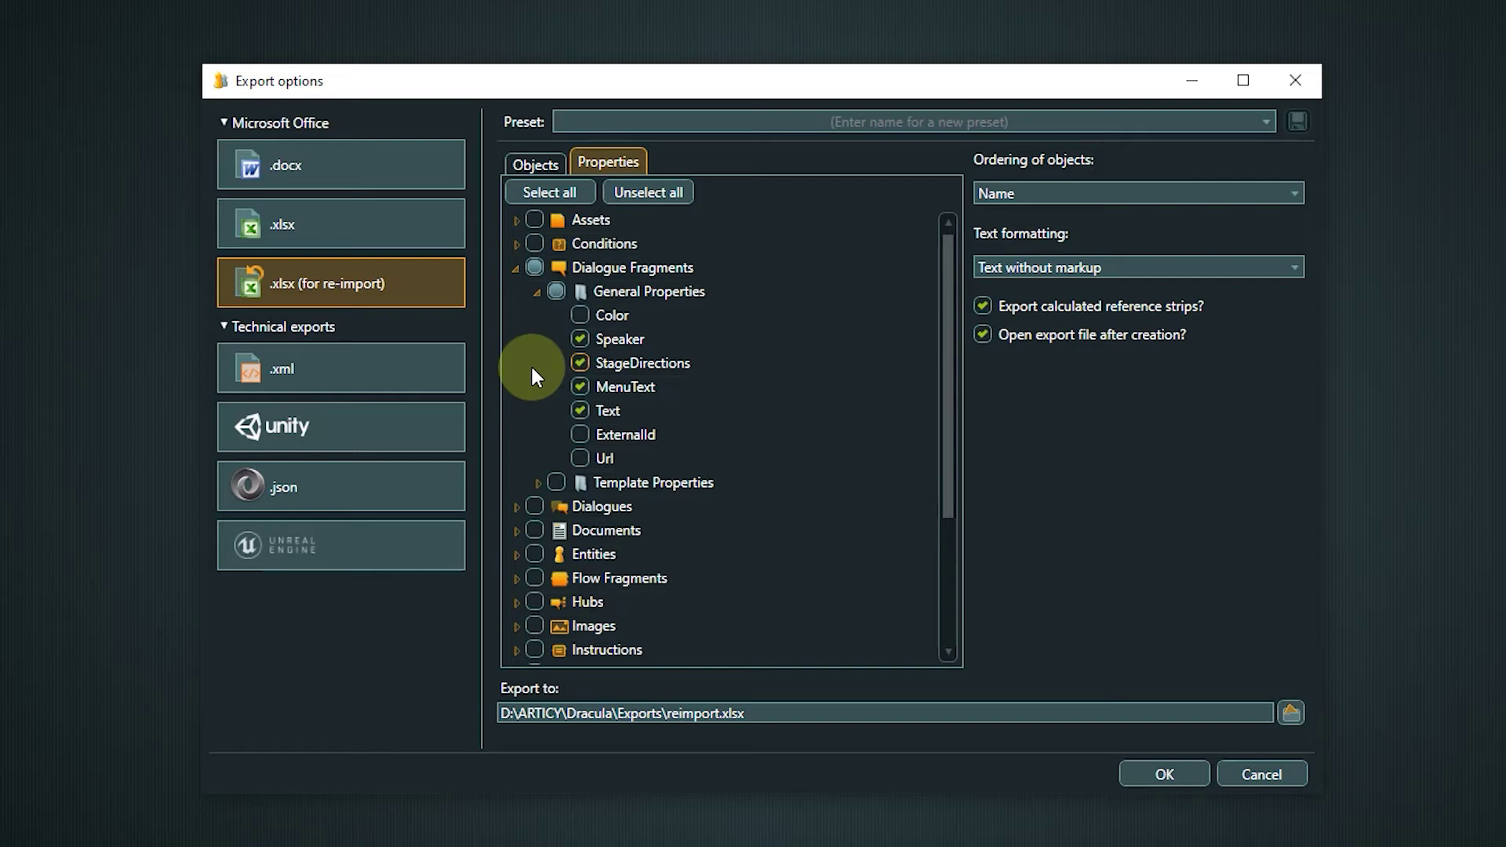
Save these export settings as a preset named 'Proof reading'.
click(748, 118)
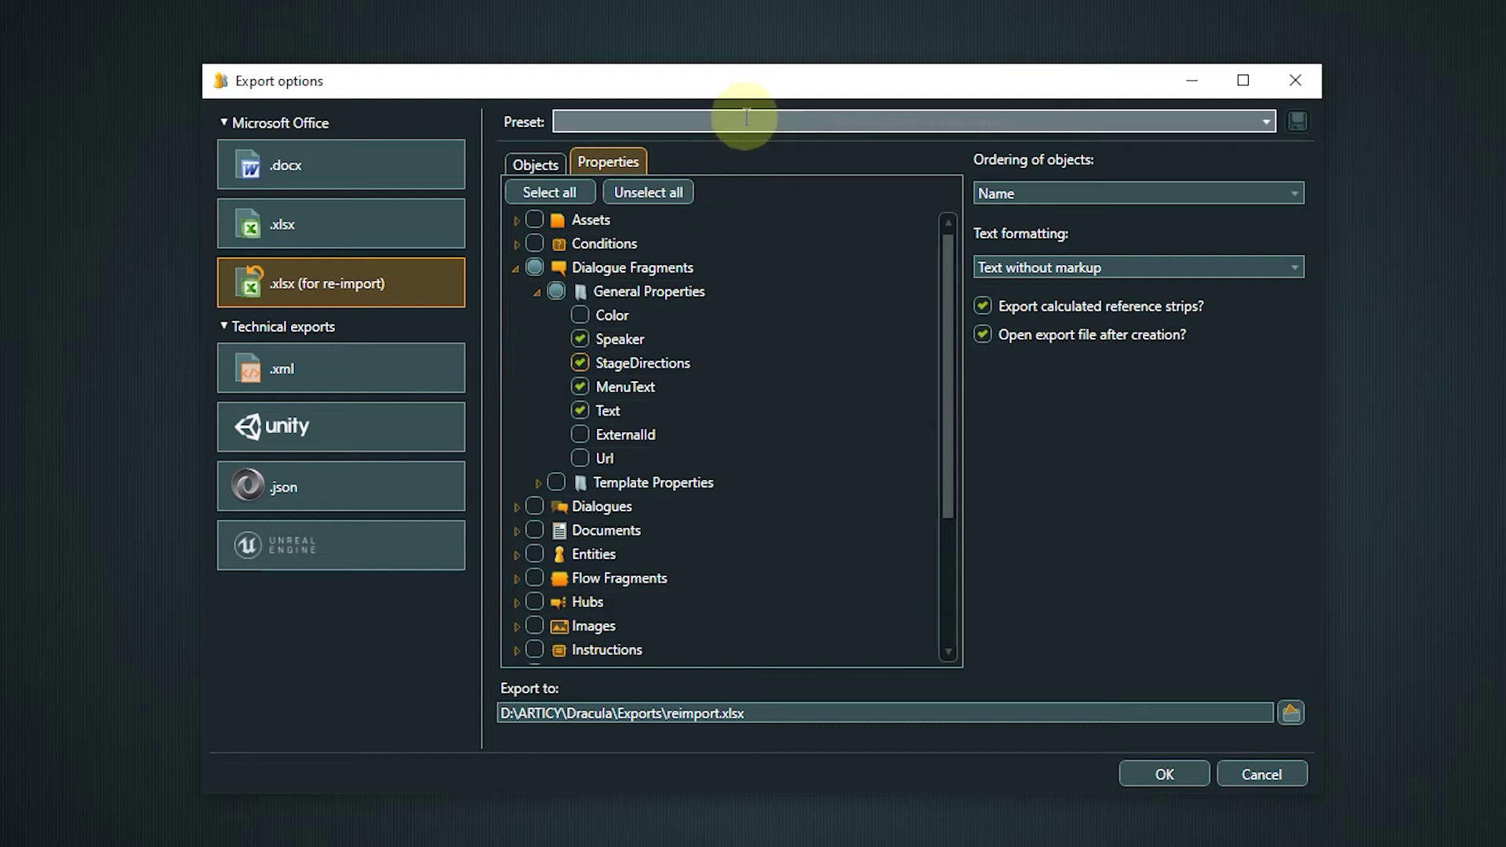
text(Pr)
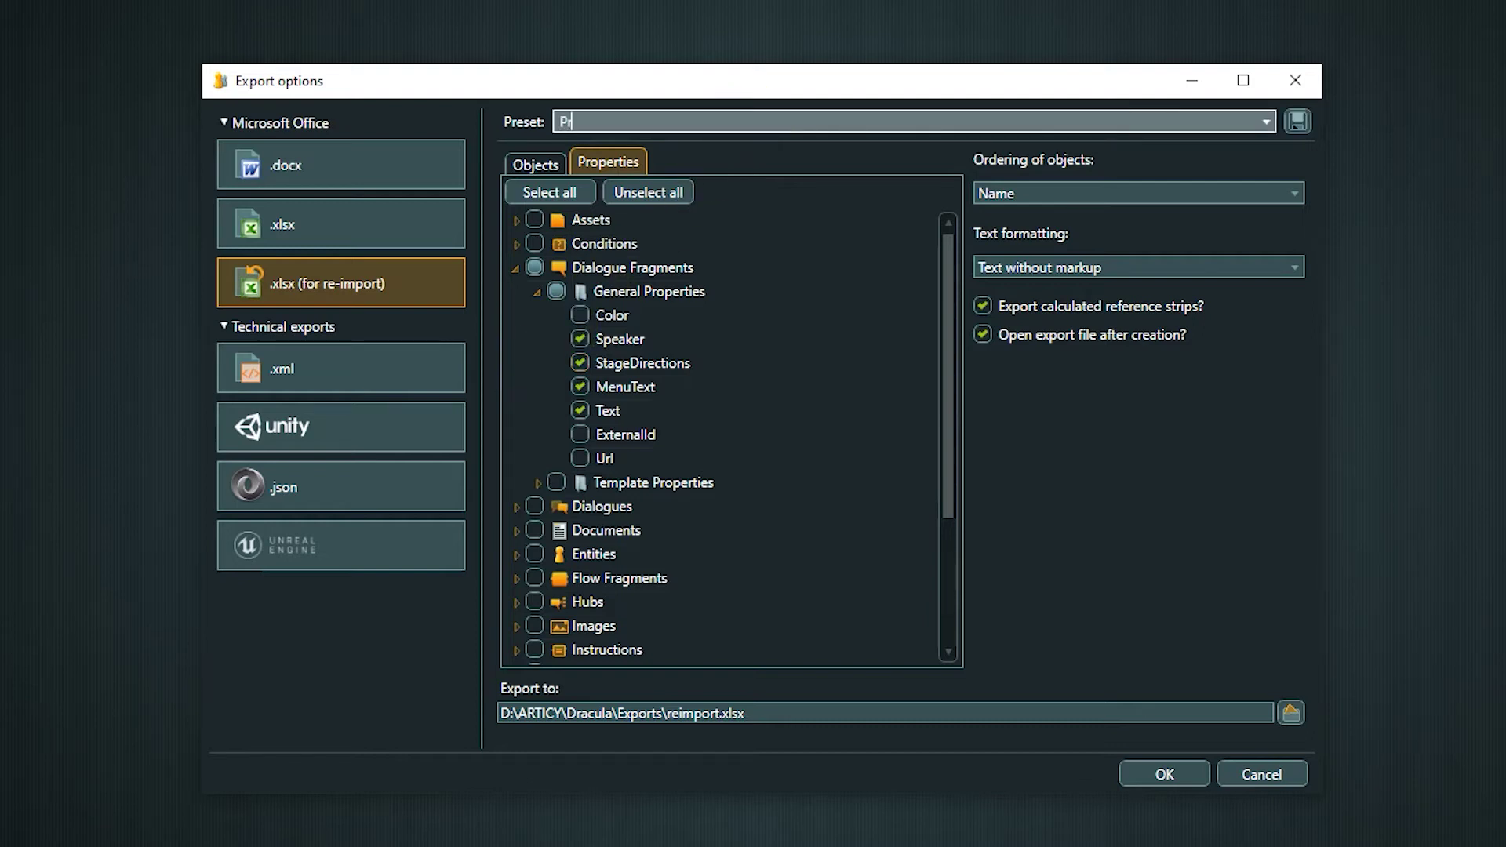
text(ocf reading)
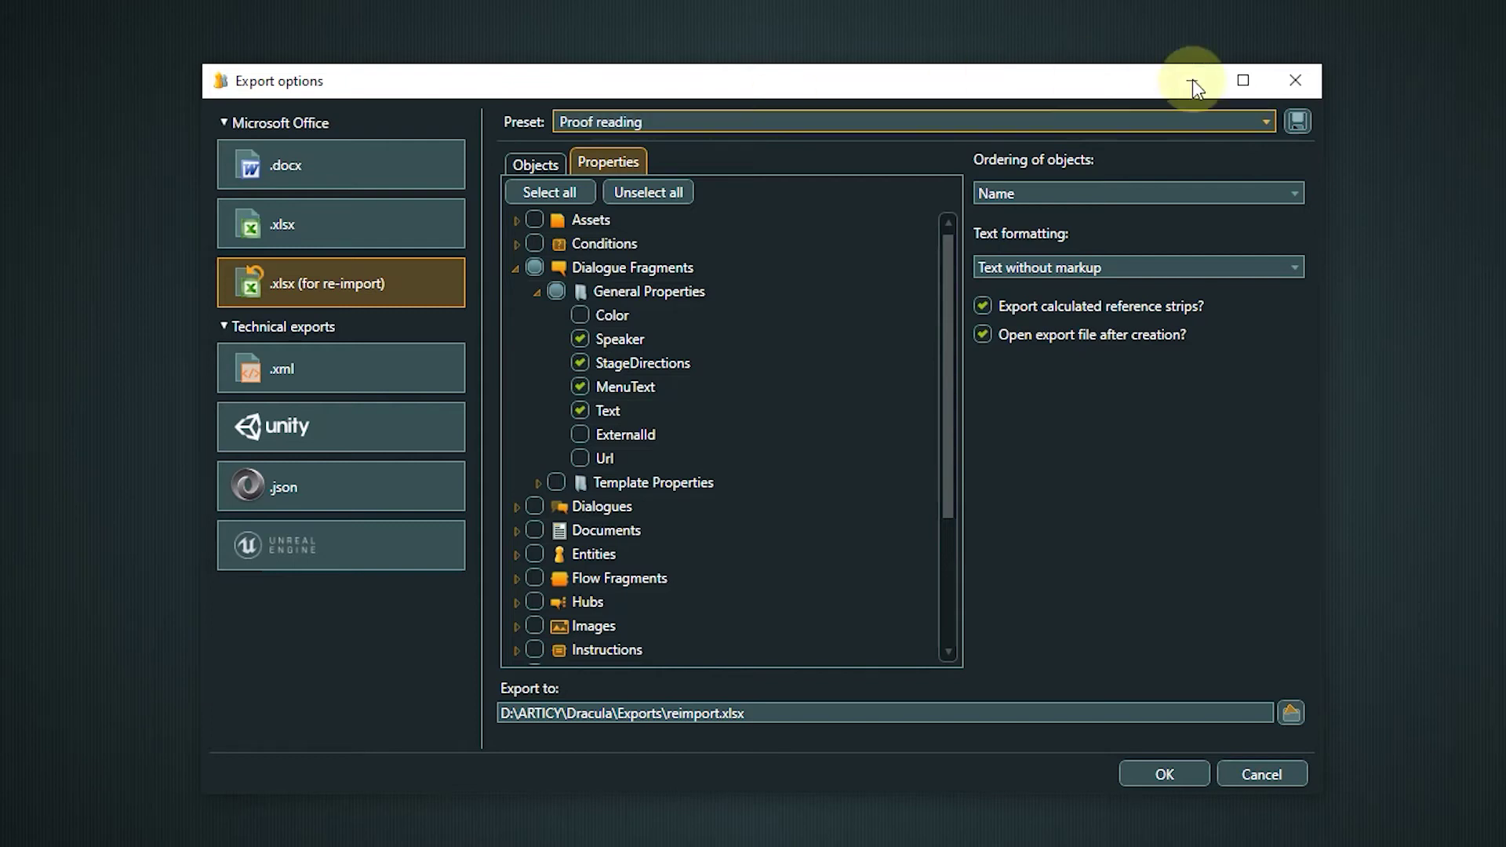
click(1296, 118)
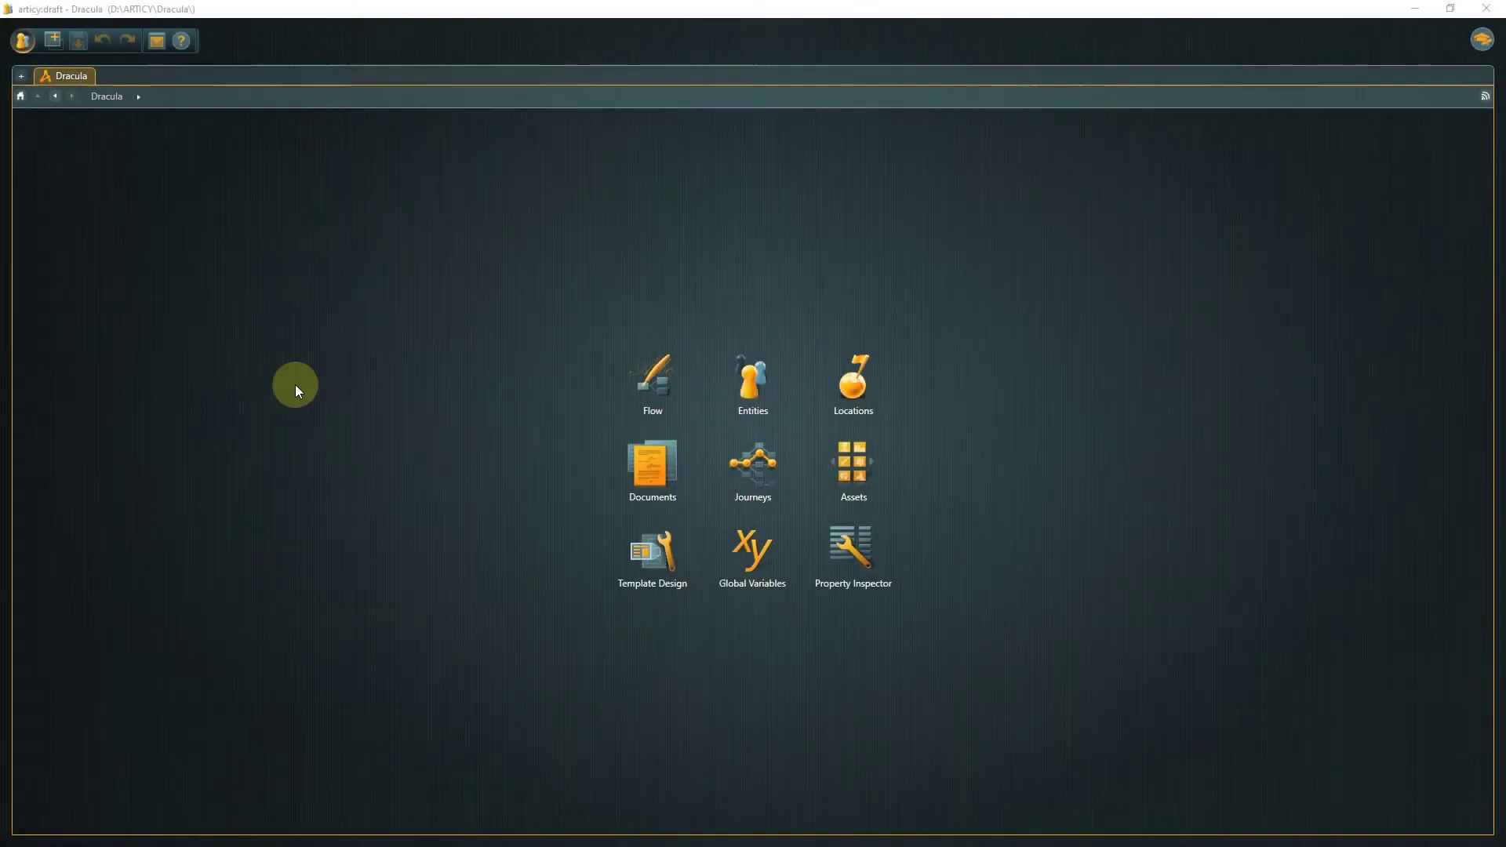
Open the articy application menu from the top-left button.
click(23, 41)
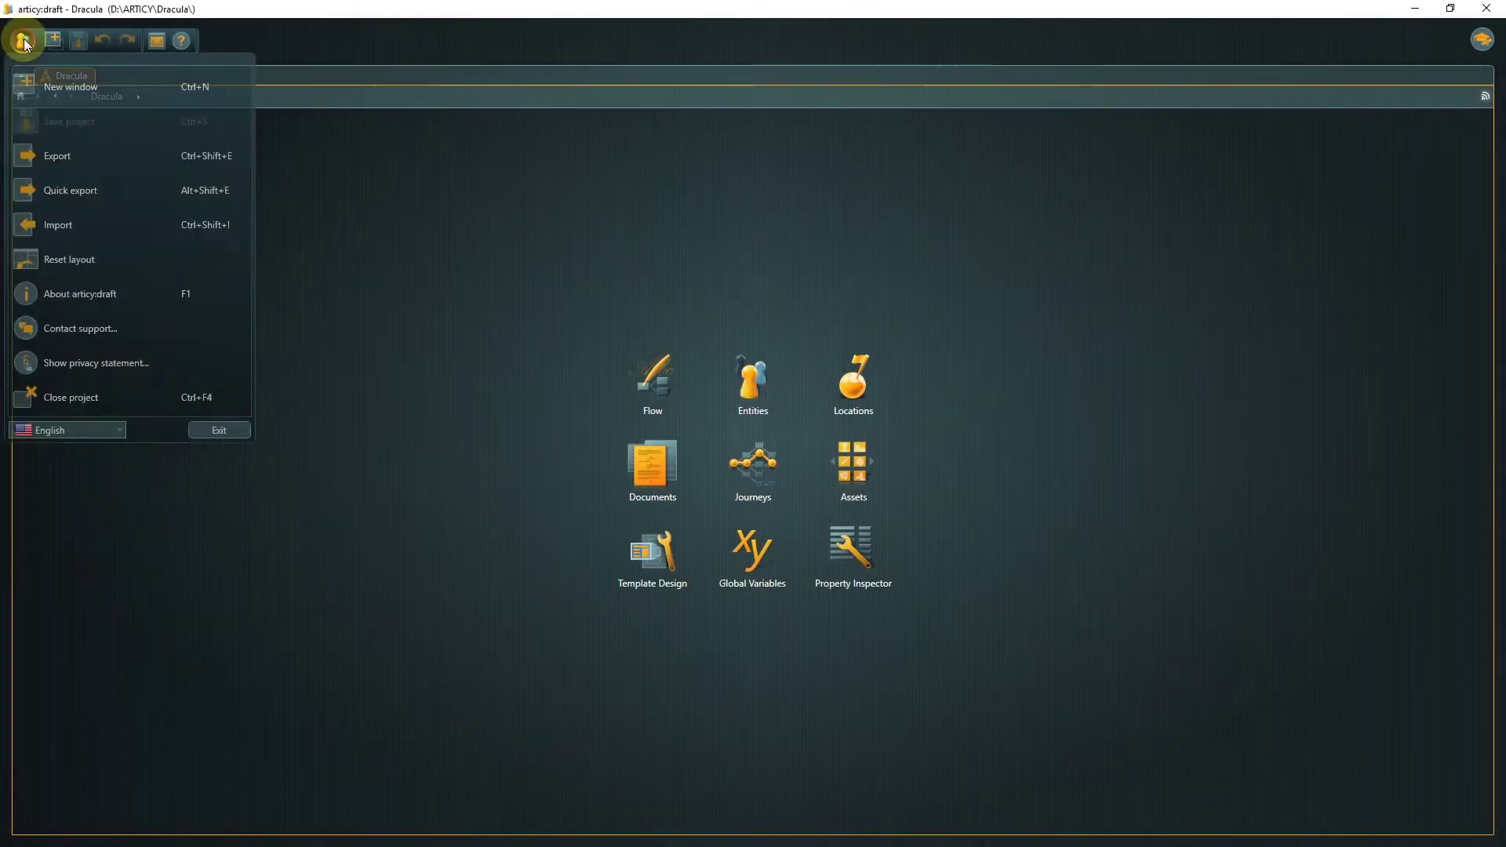
Import Exports\reimport.xlsx, bringing in its five selected worksheets.
click(72, 225)
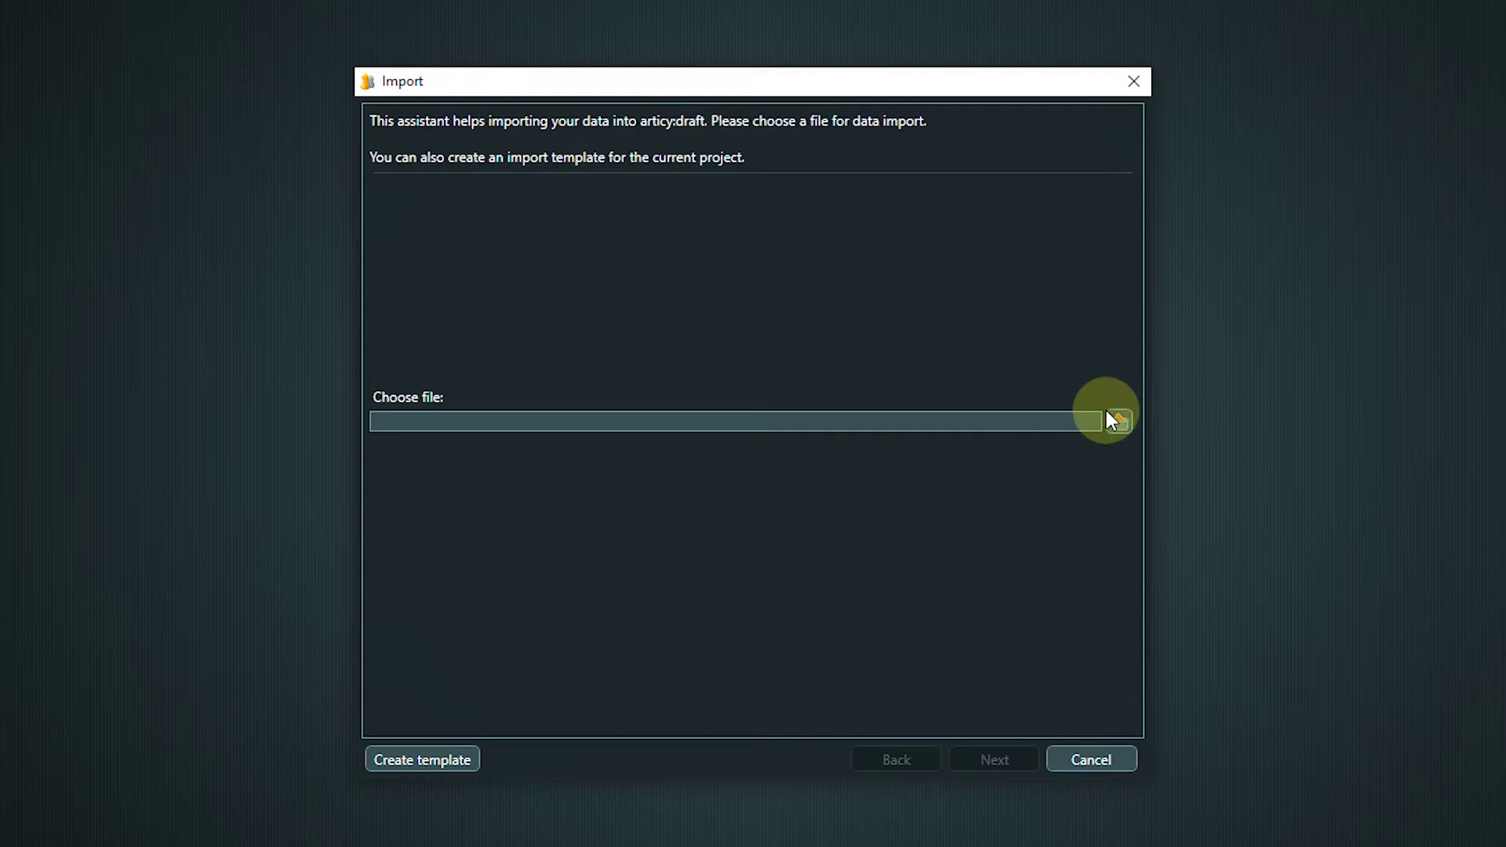
click(1118, 422)
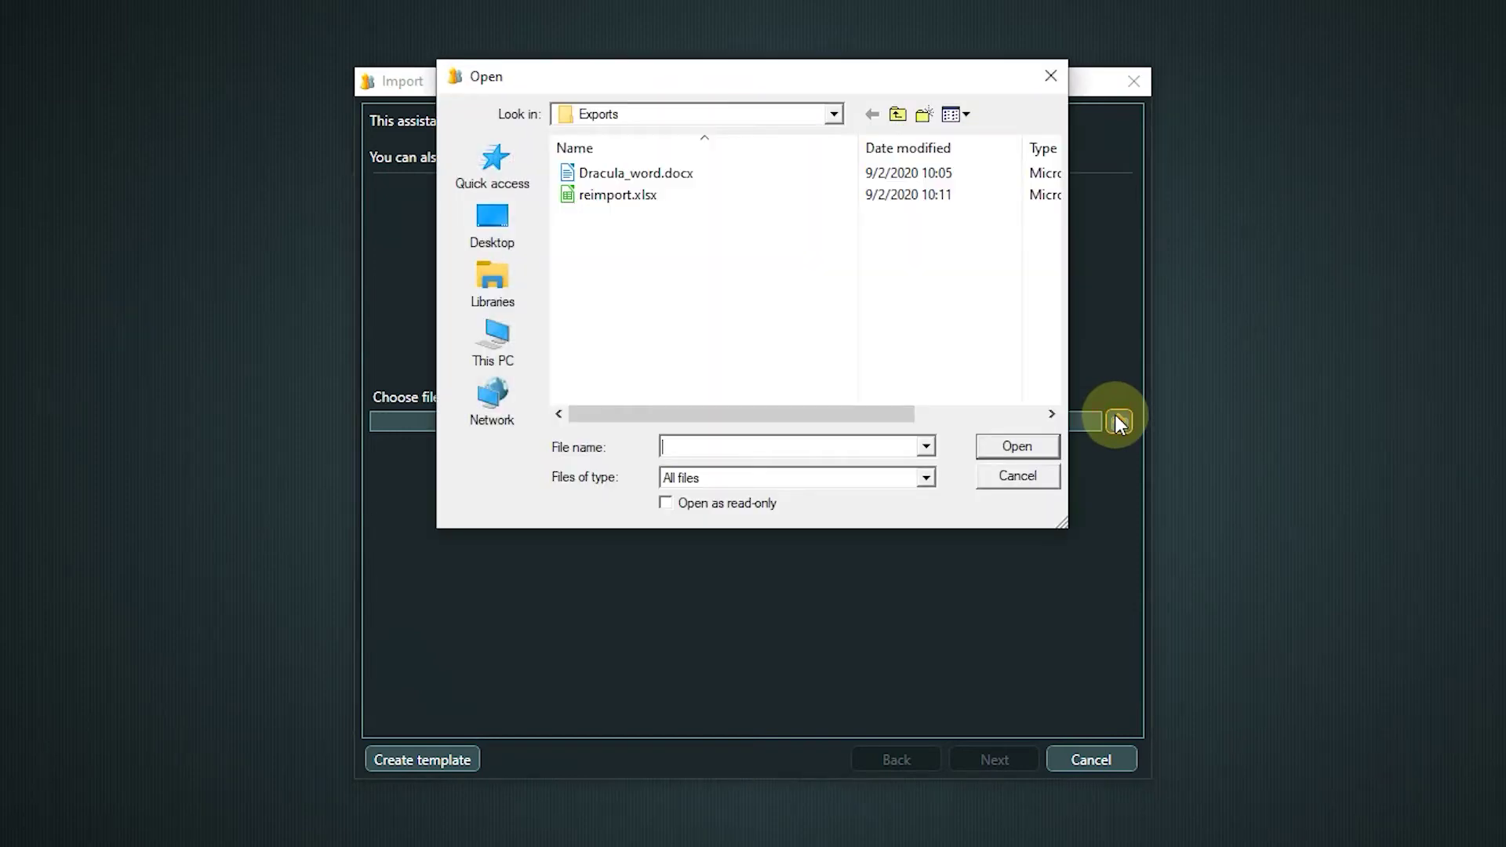
click(601, 196)
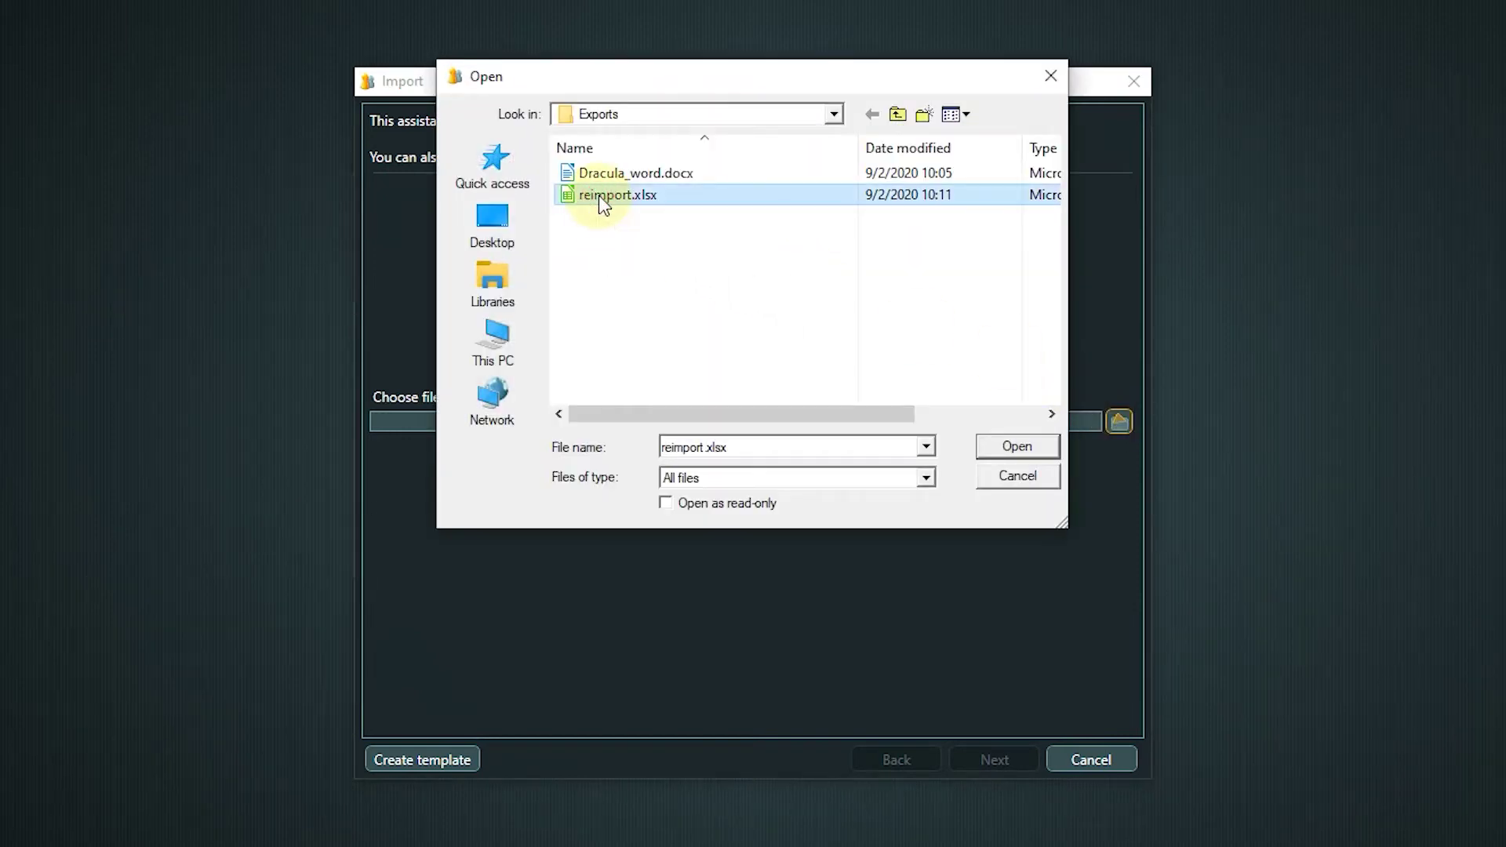
click(1000, 447)
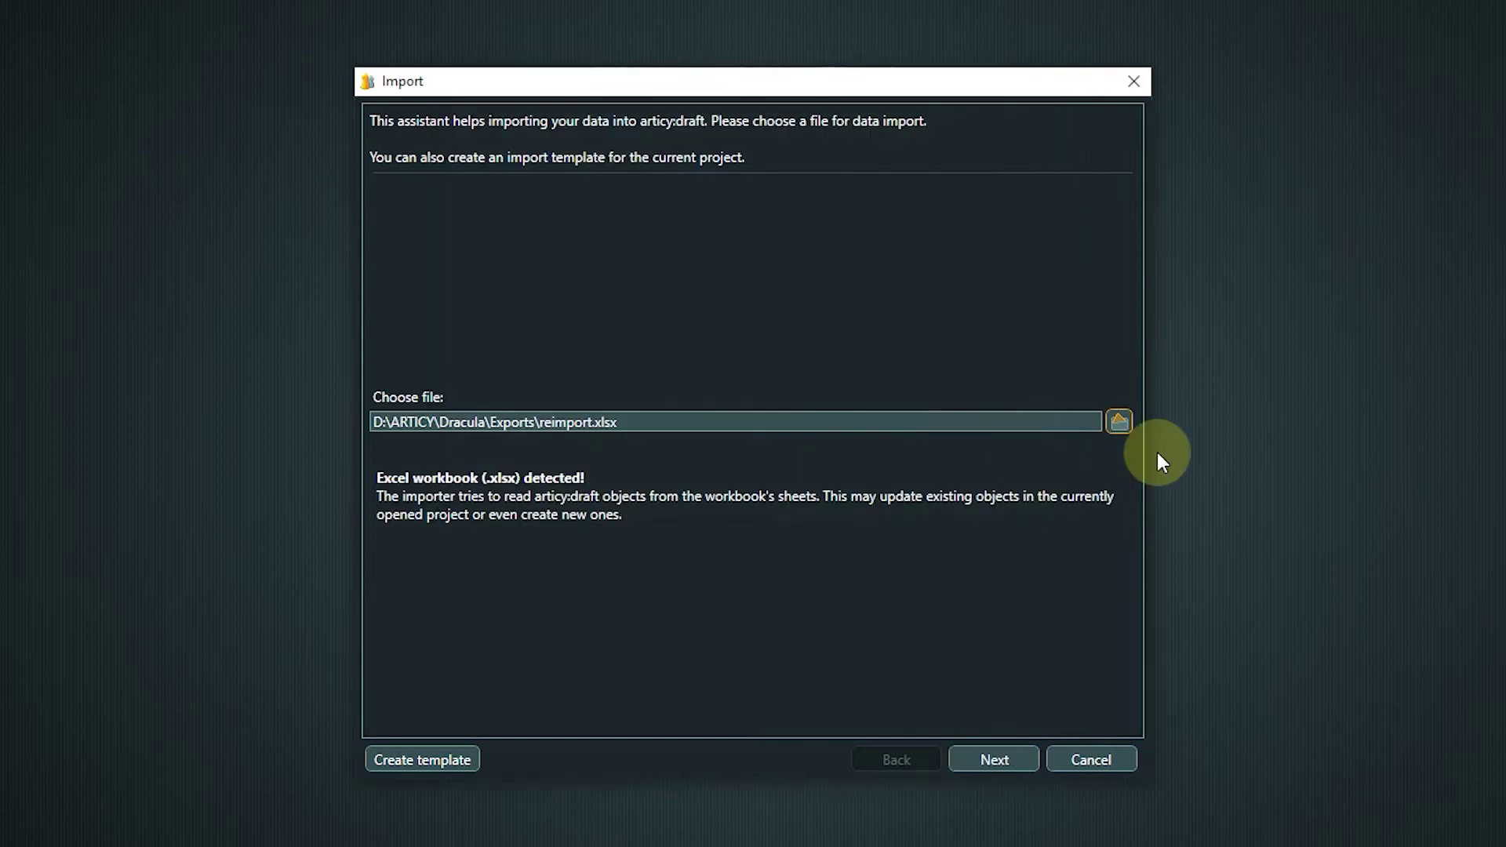
click(977, 758)
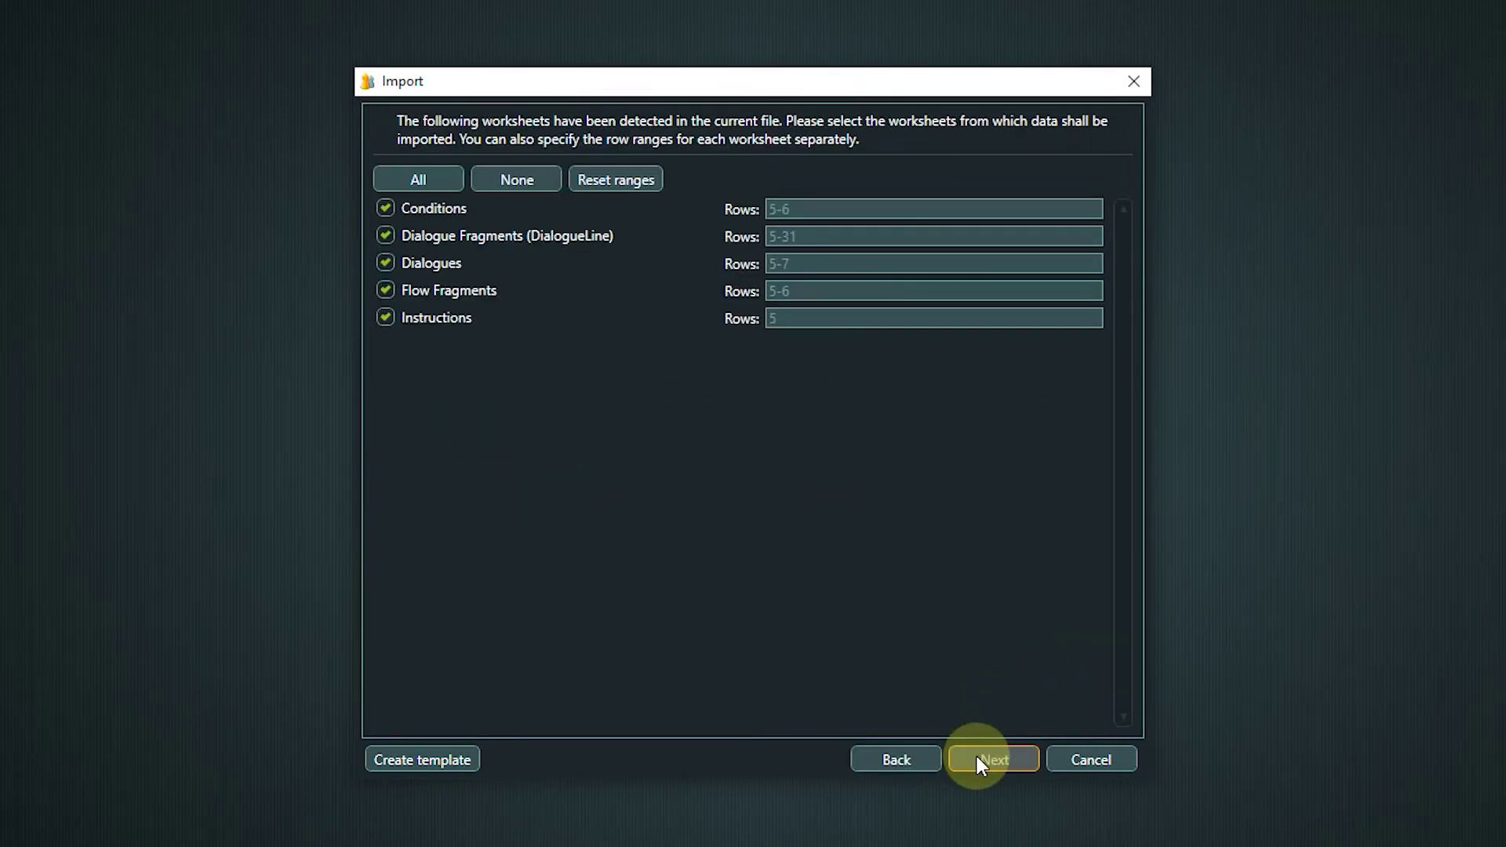
click(977, 757)
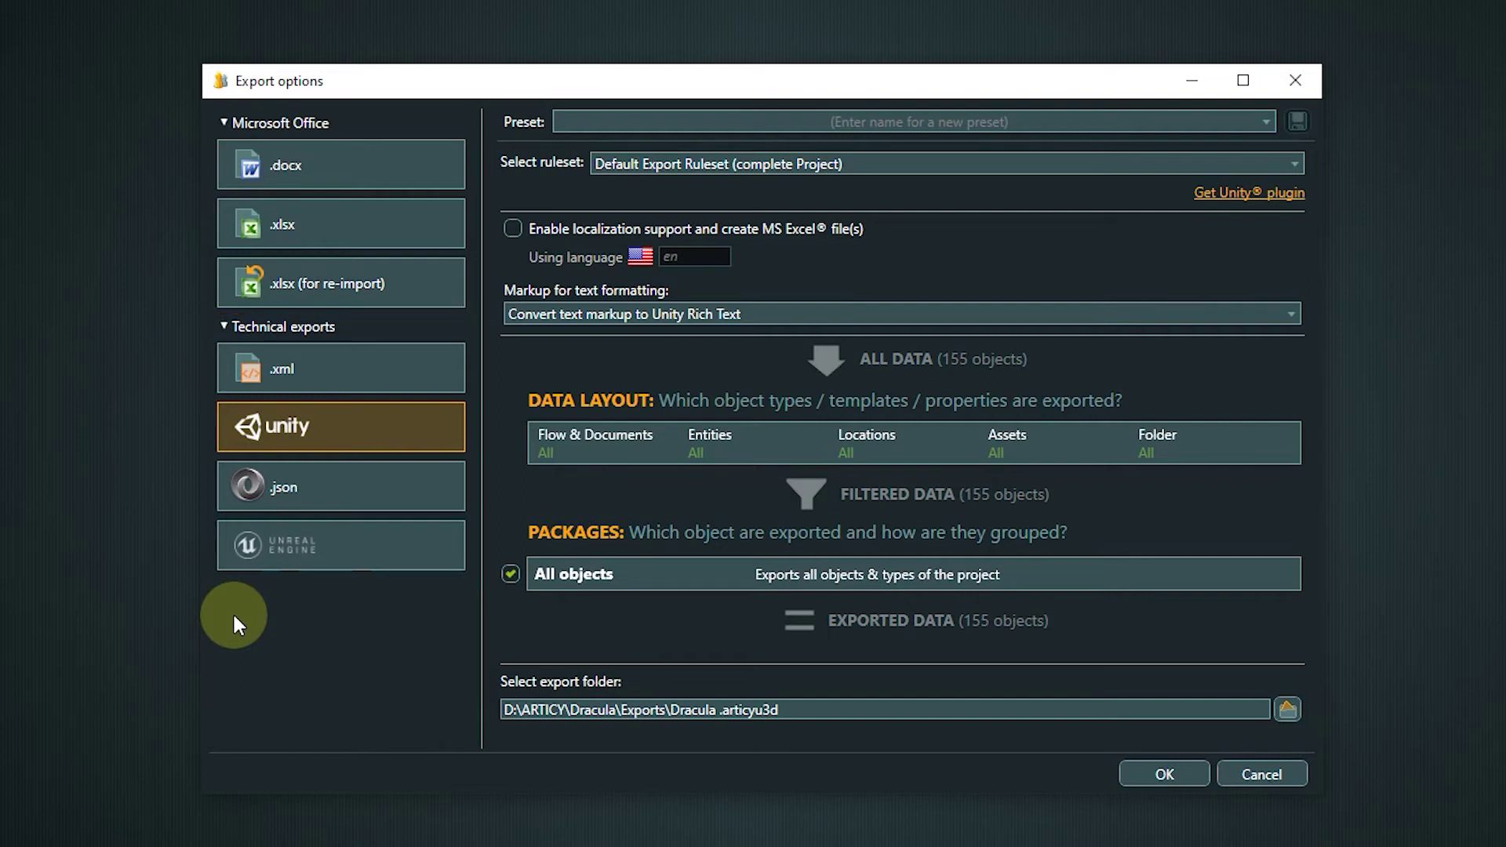
Switch the export to Unreal Engine, targeting the Dracula .articyue4 folder.
click(279, 560)
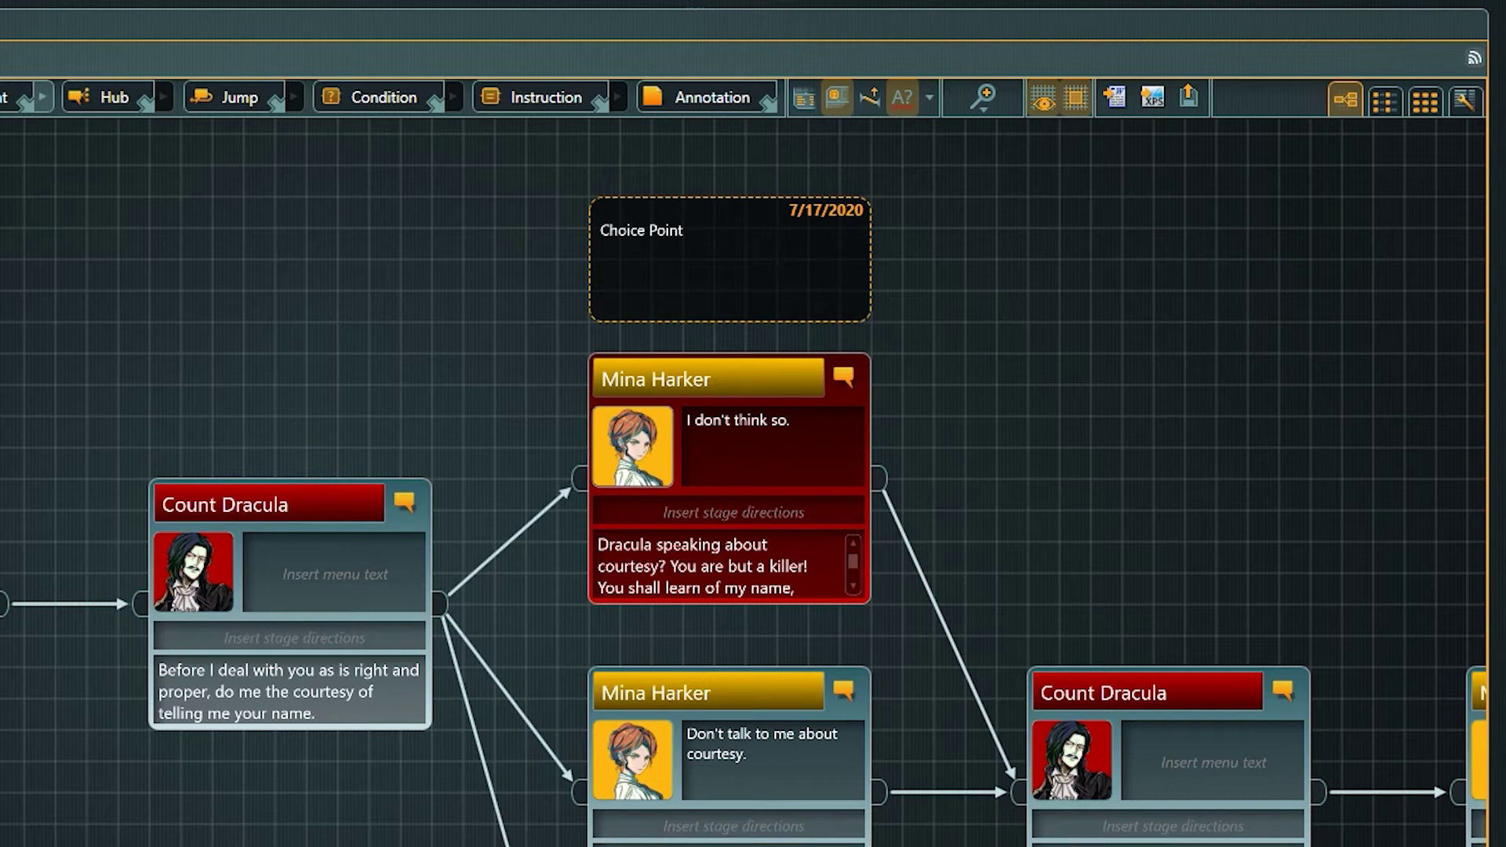
Export the flow with background to 'Dracula and Mina - First Meeting.xps'.
click(1150, 102)
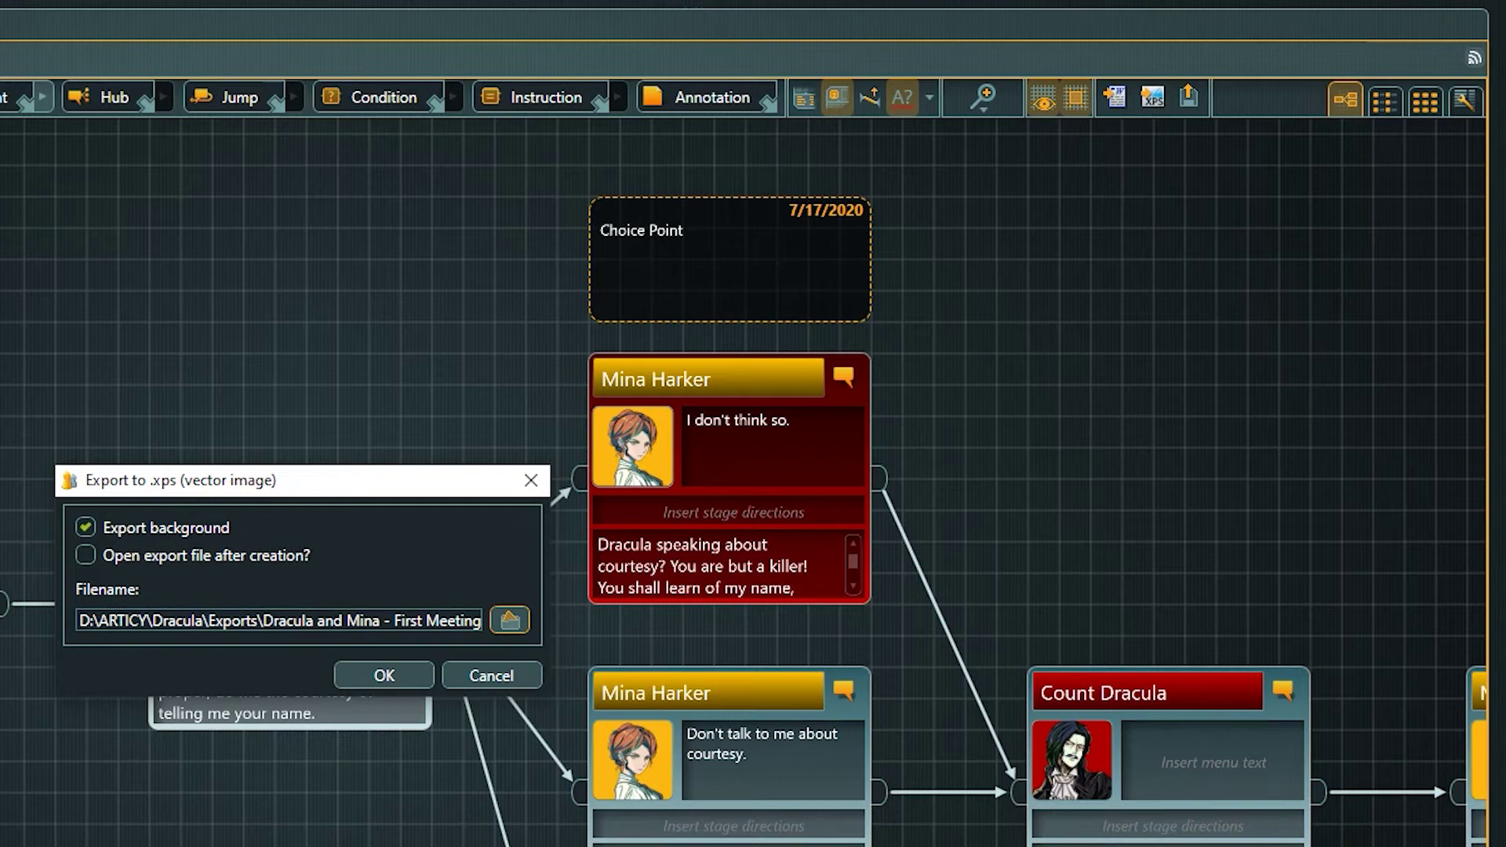
click(385, 675)
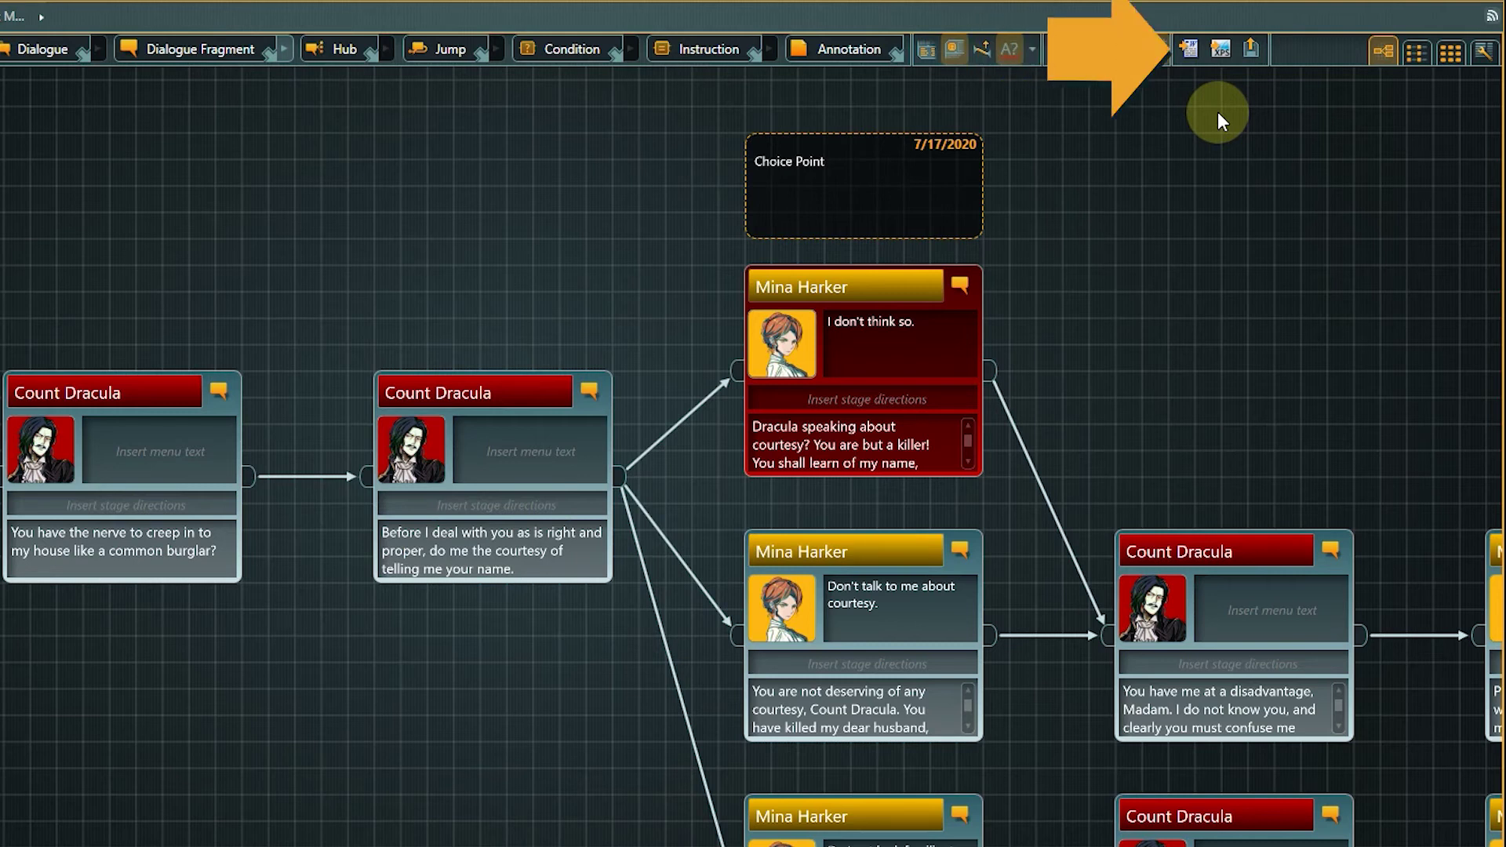
Open the flow's docx export settings with Create table of contents turned off.
click(1189, 54)
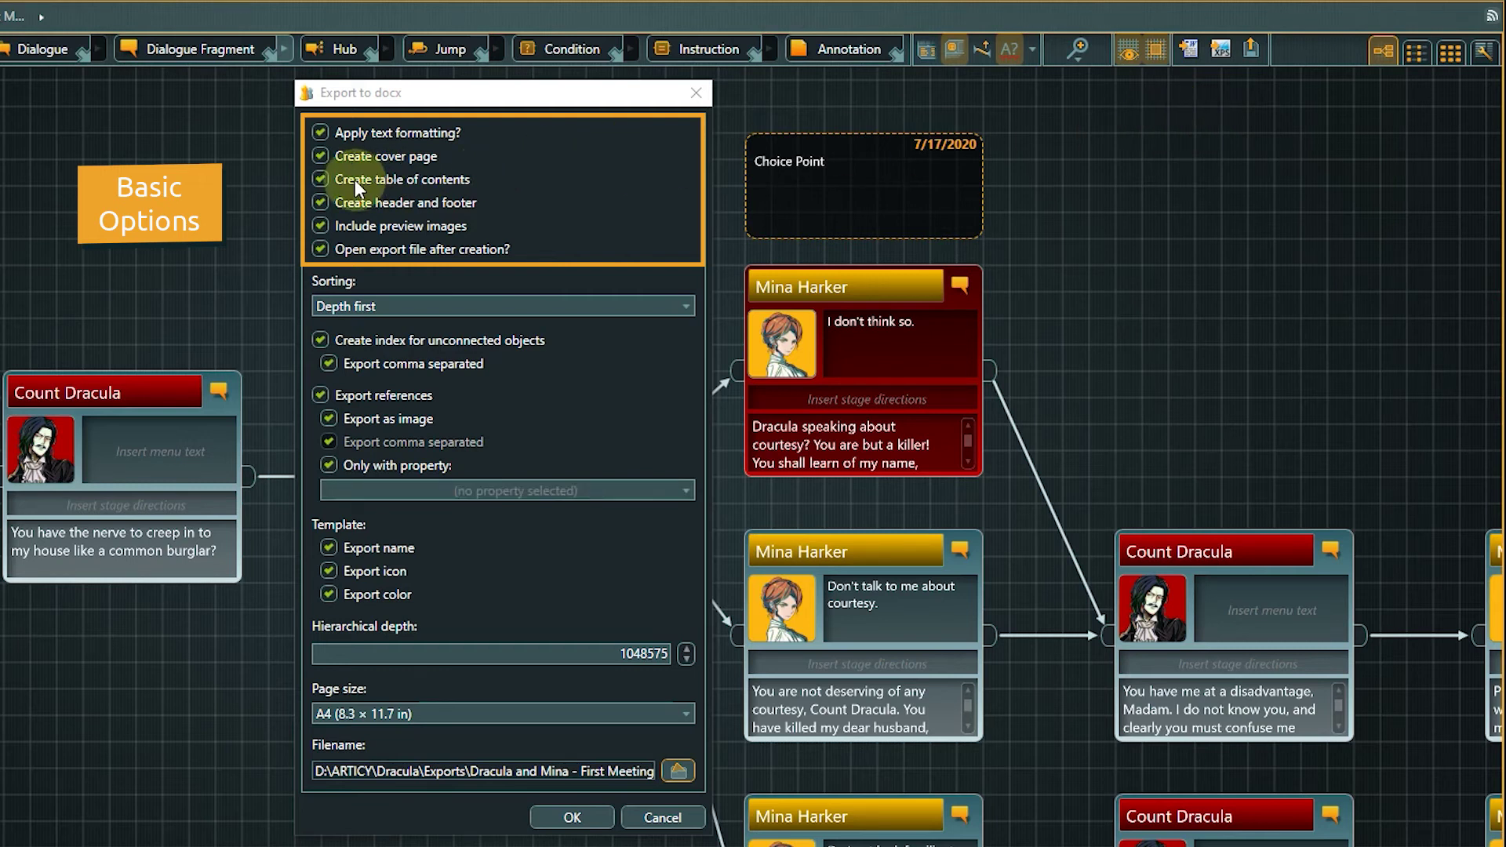
click(321, 181)
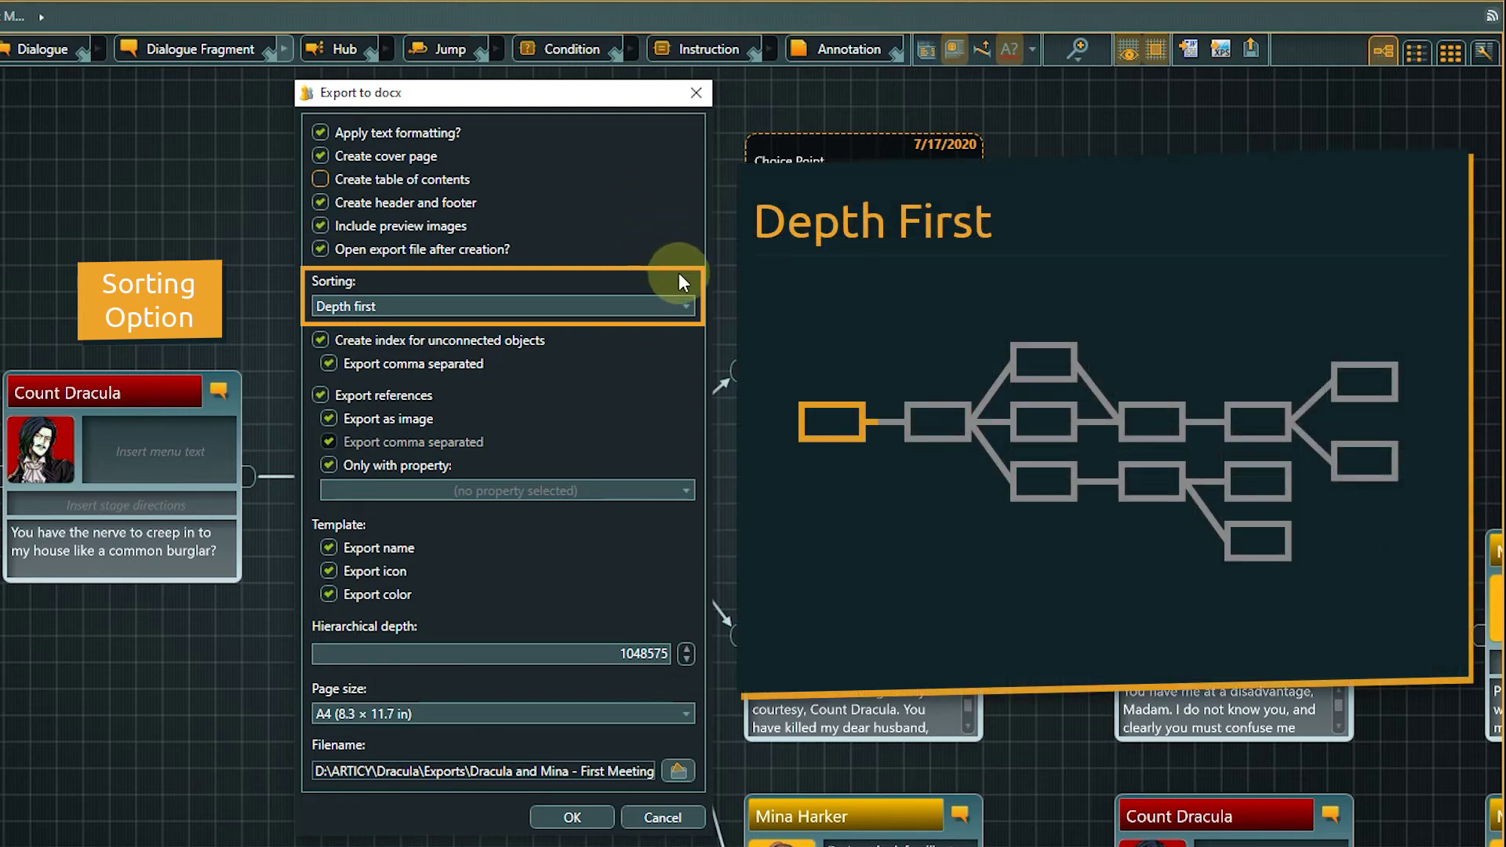
click(689, 304)
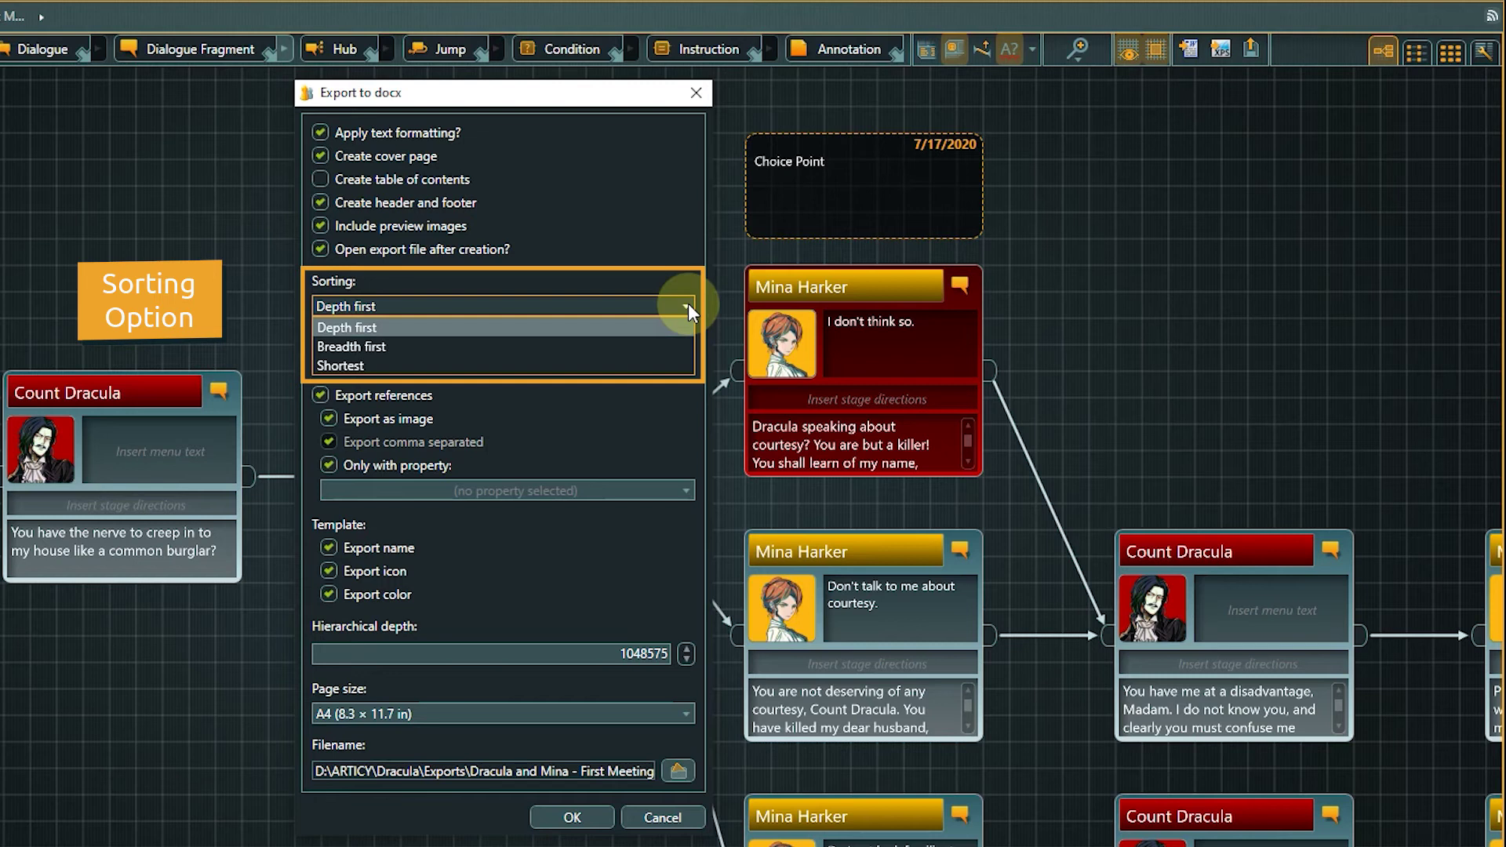
click(664, 323)
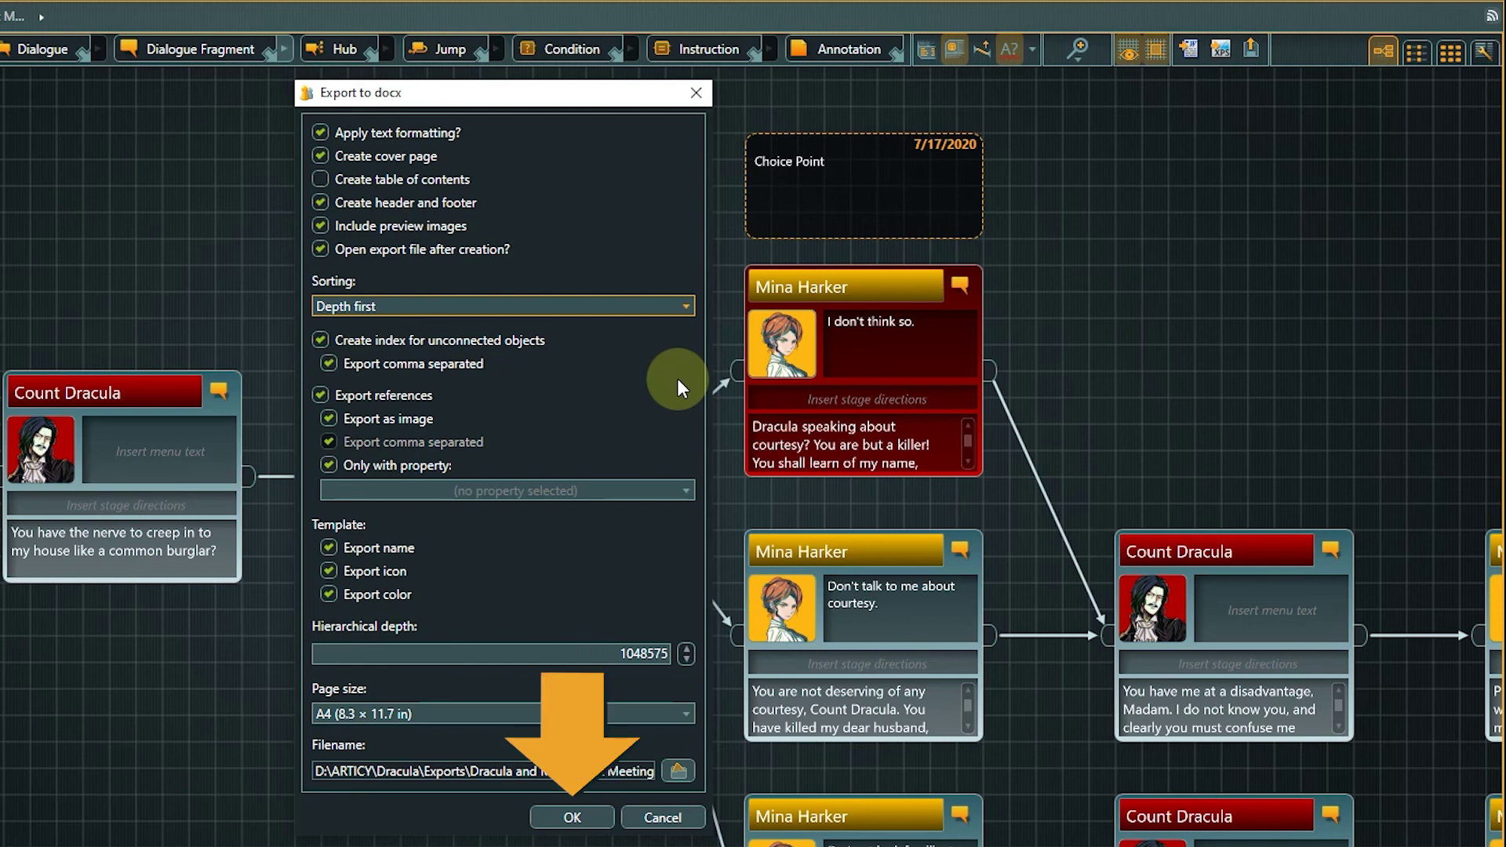
Export the flow to docx and check it against the nameRevealed condition and Dracula's branching nodes.
click(572, 817)
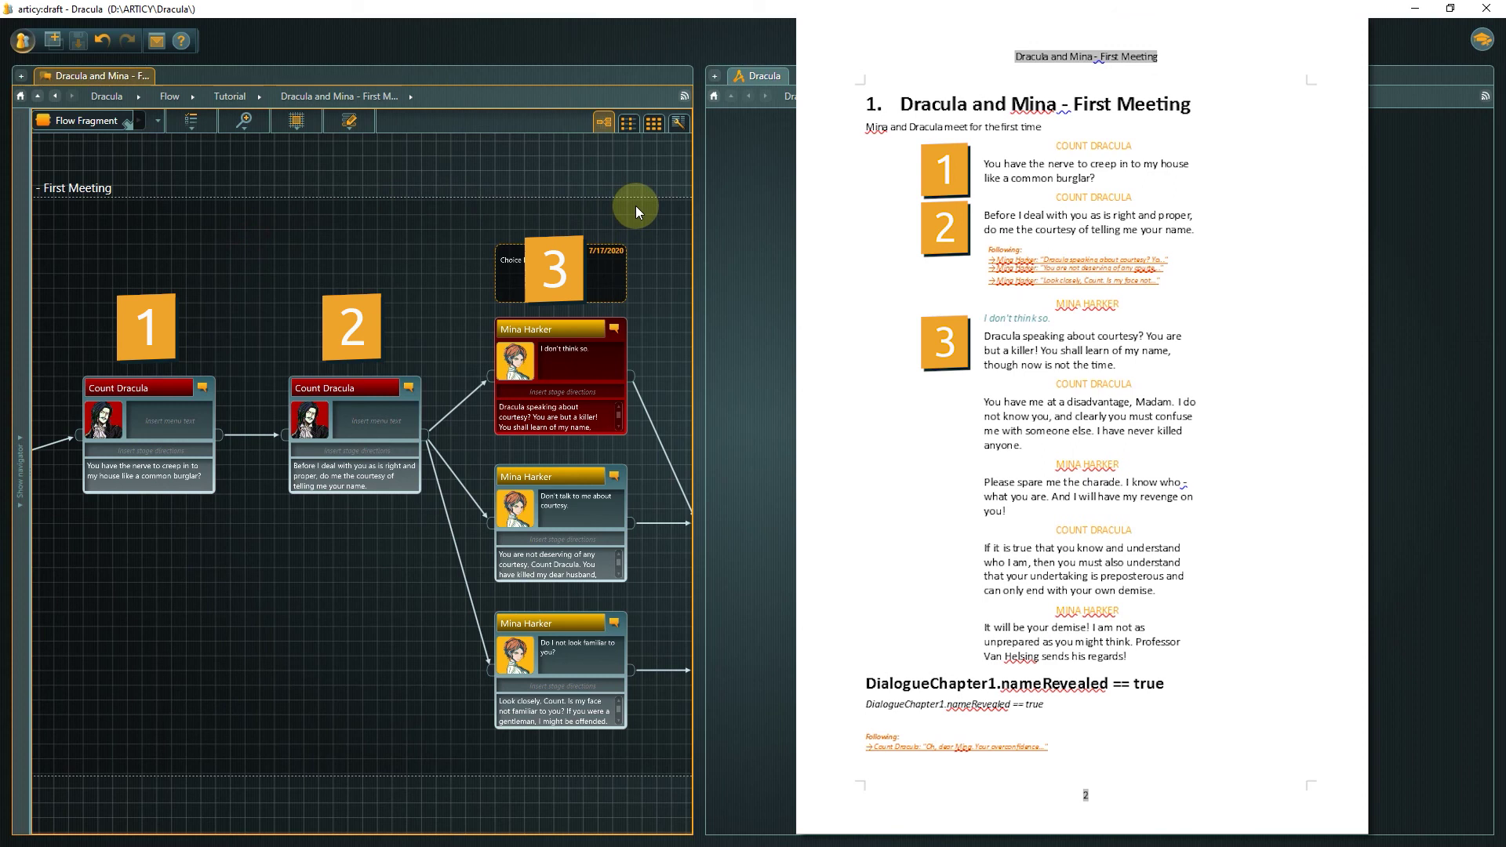
drag(636, 206, 188, 202)
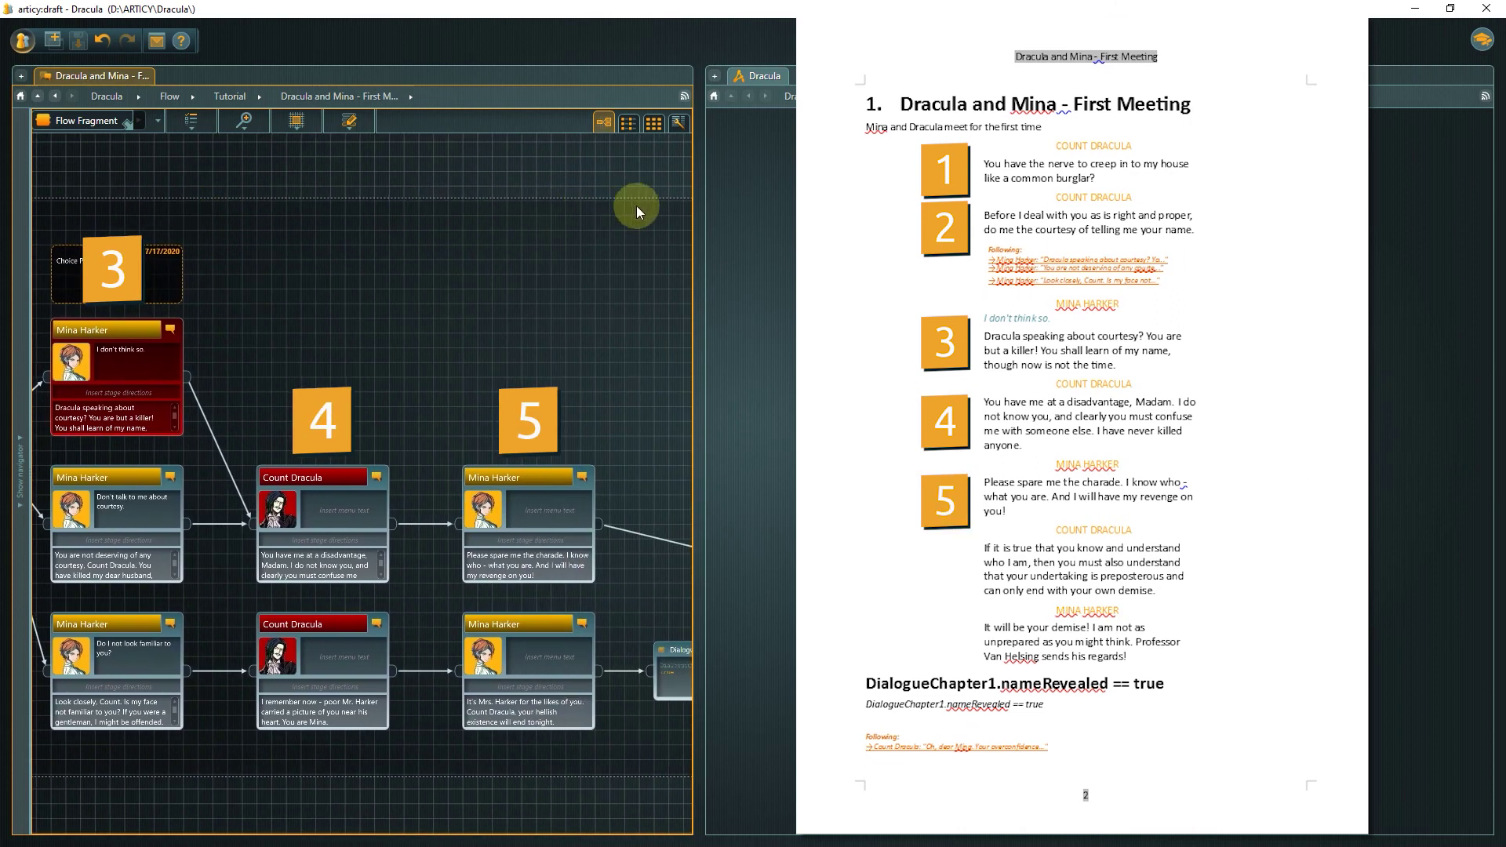
drag(650, 209, 202, 192)
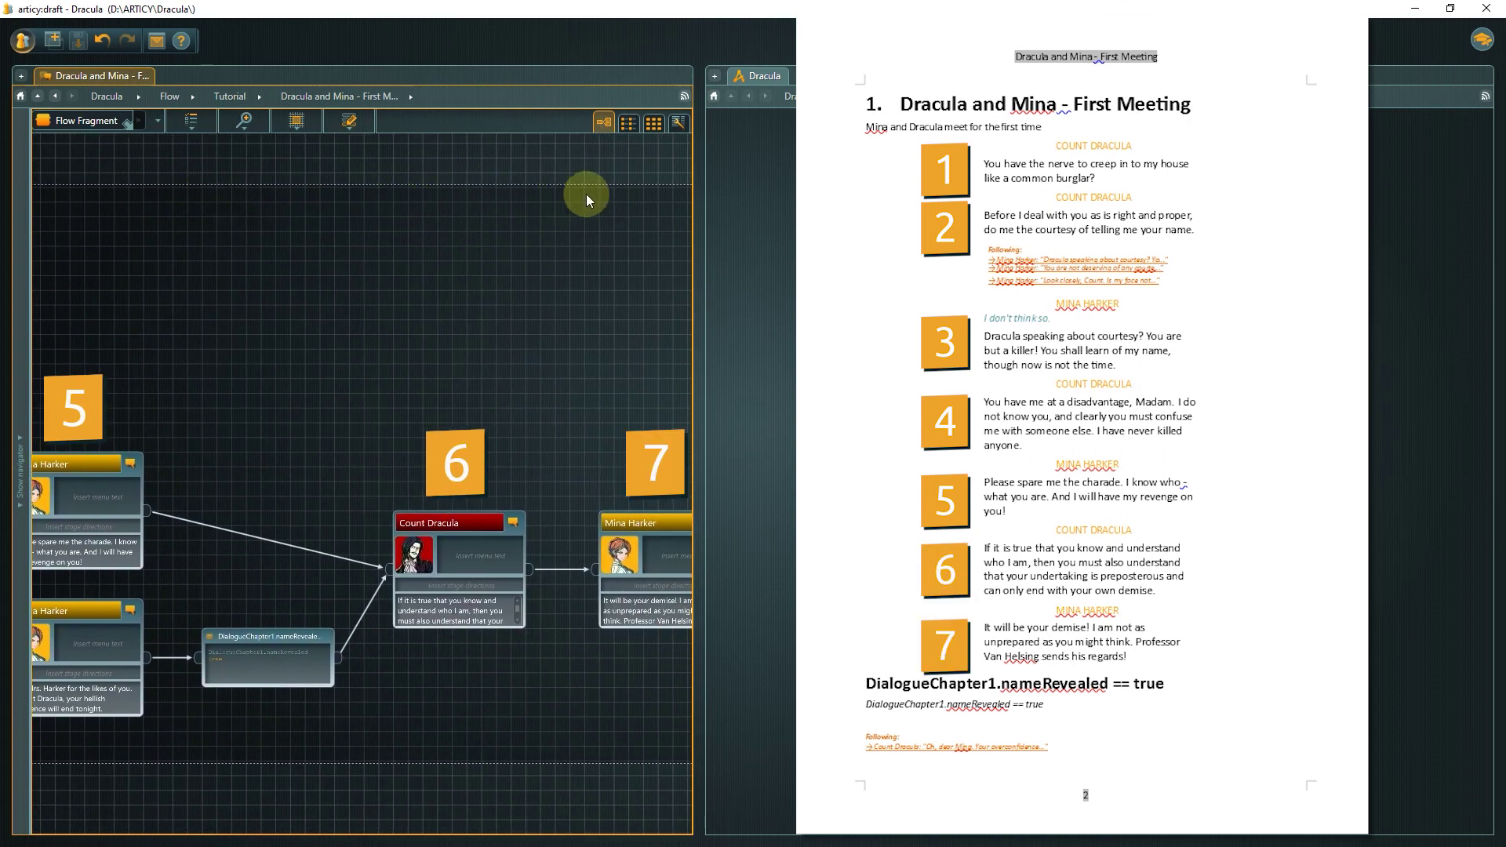
drag(606, 197, 110, 191)
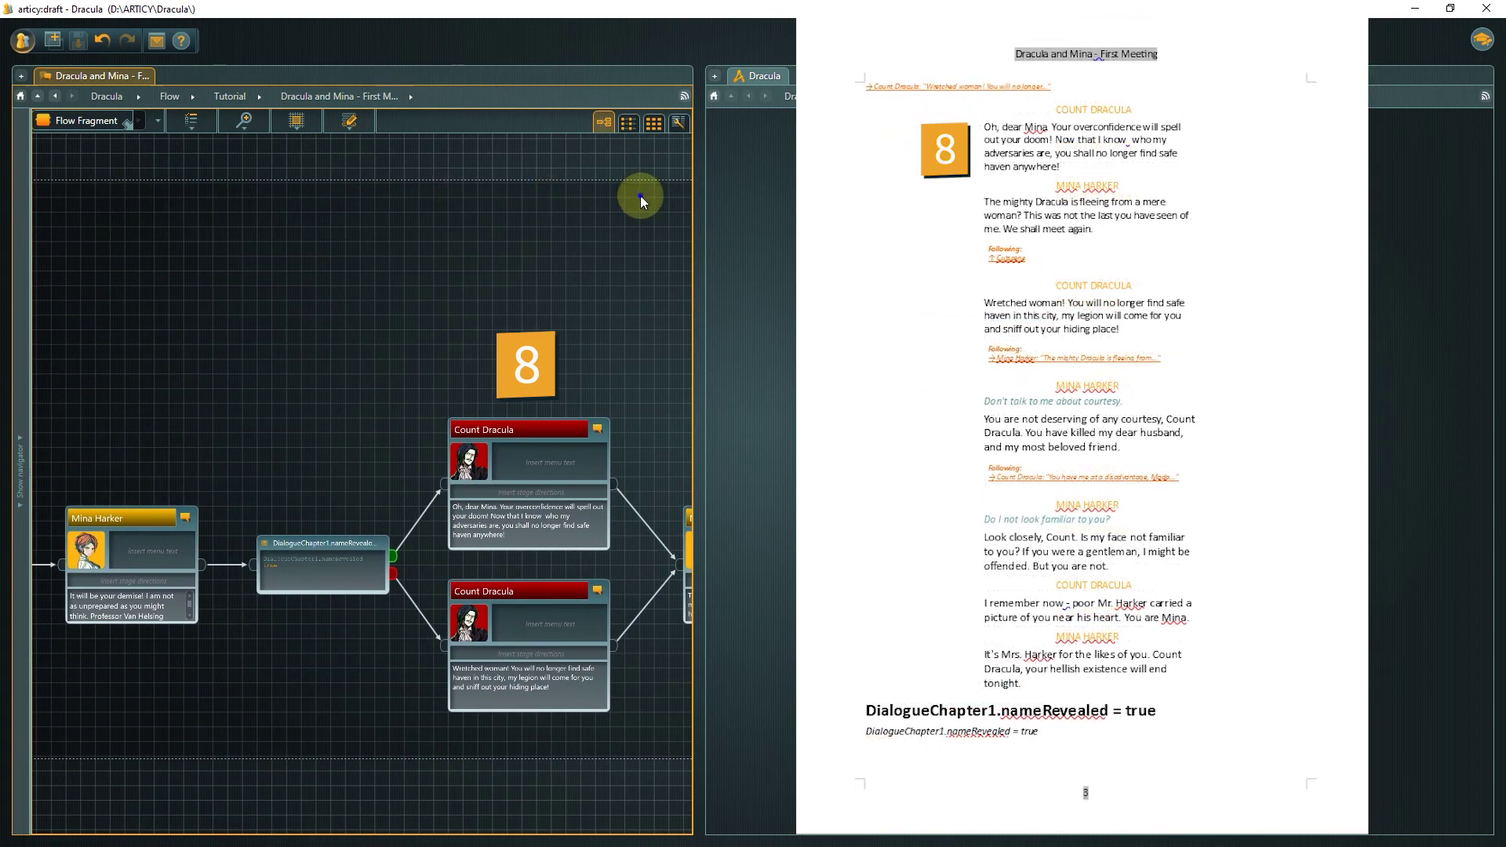
drag(633, 192, 410, 194)
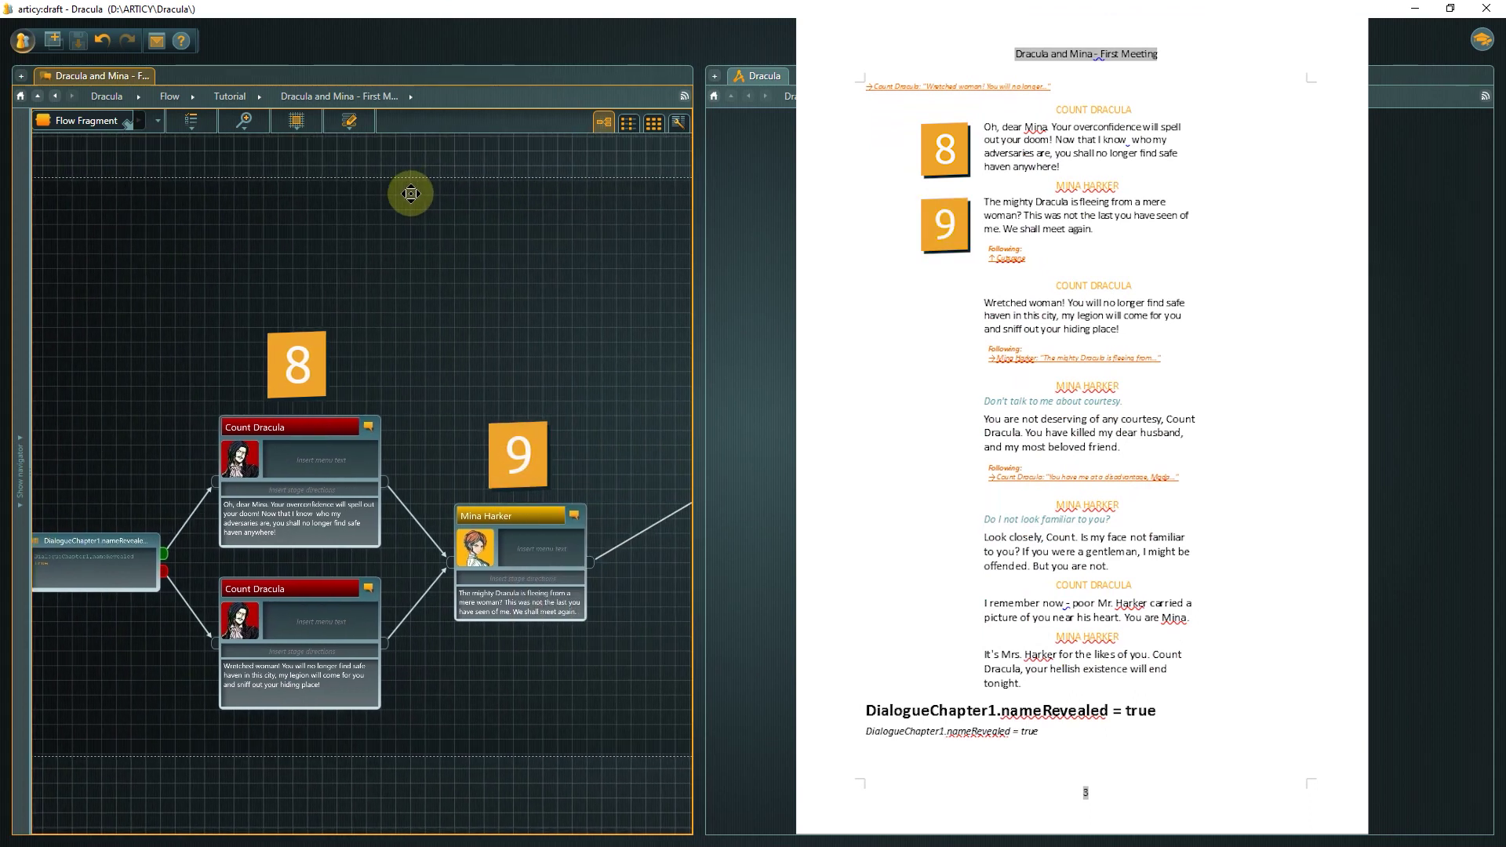